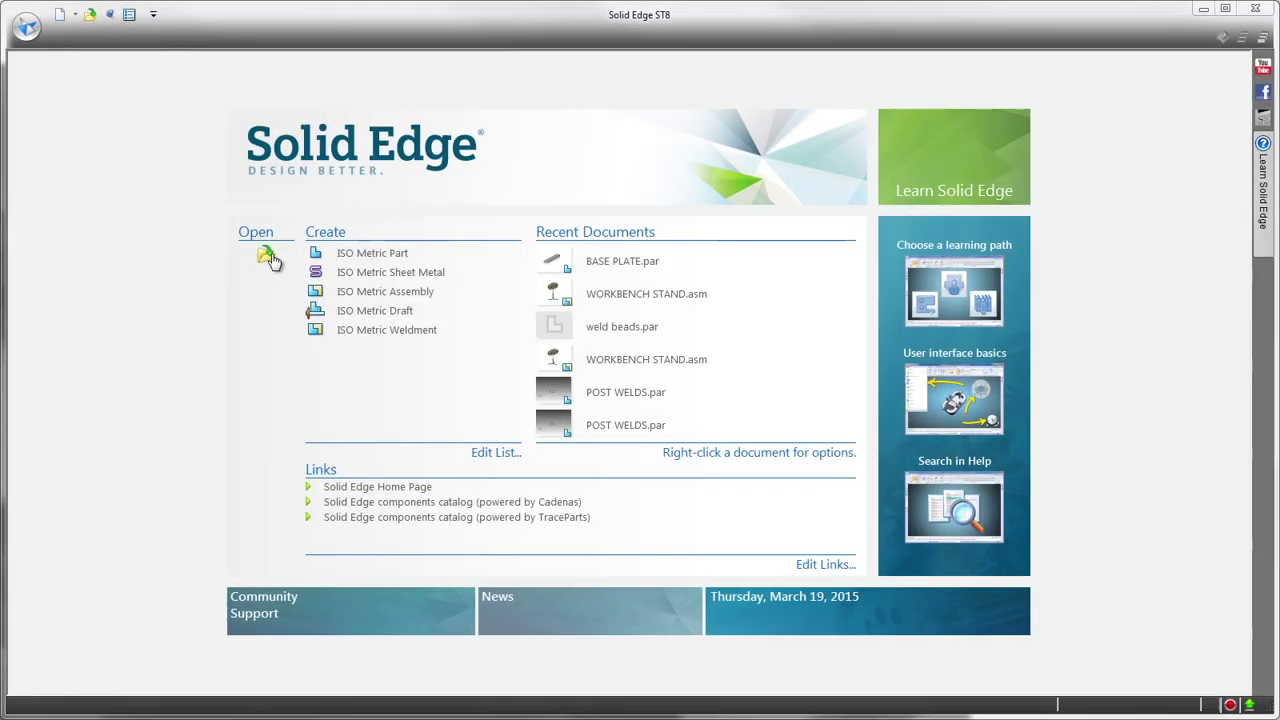
- Filter the files to open to top level assembly documents and open WORKBENCH STAND.asm
click(265, 257)
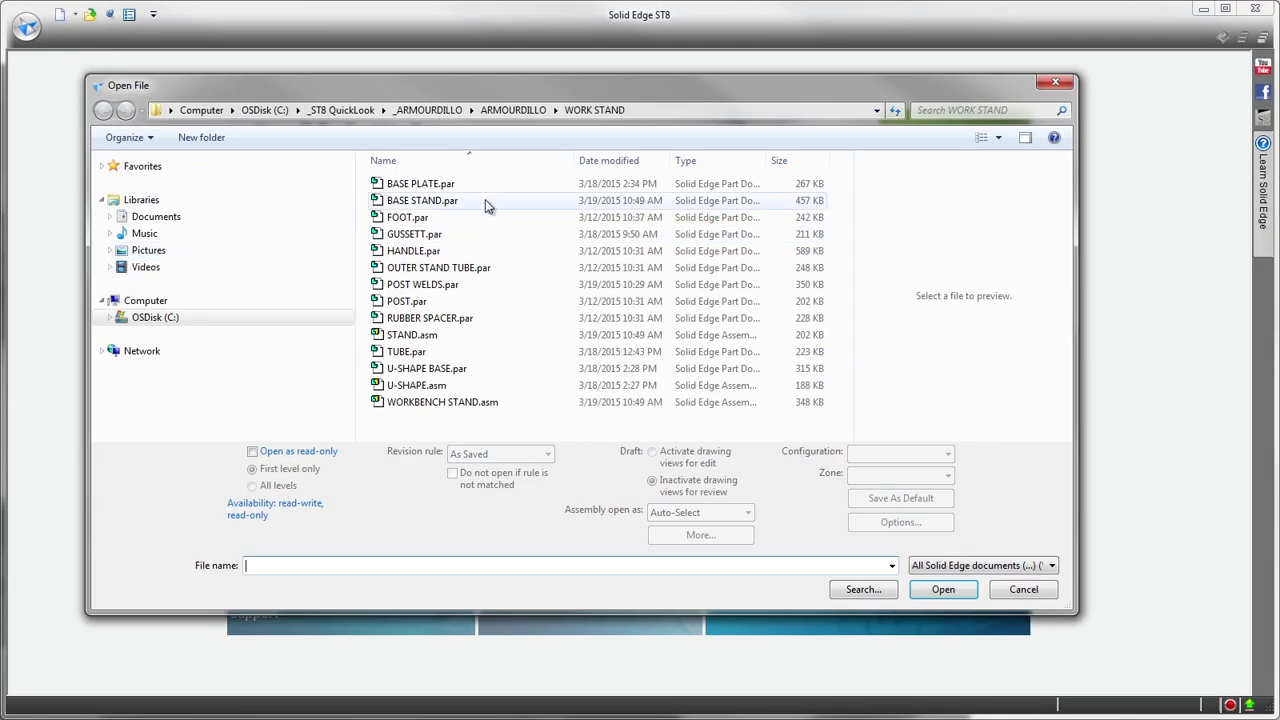
click(1024, 566)
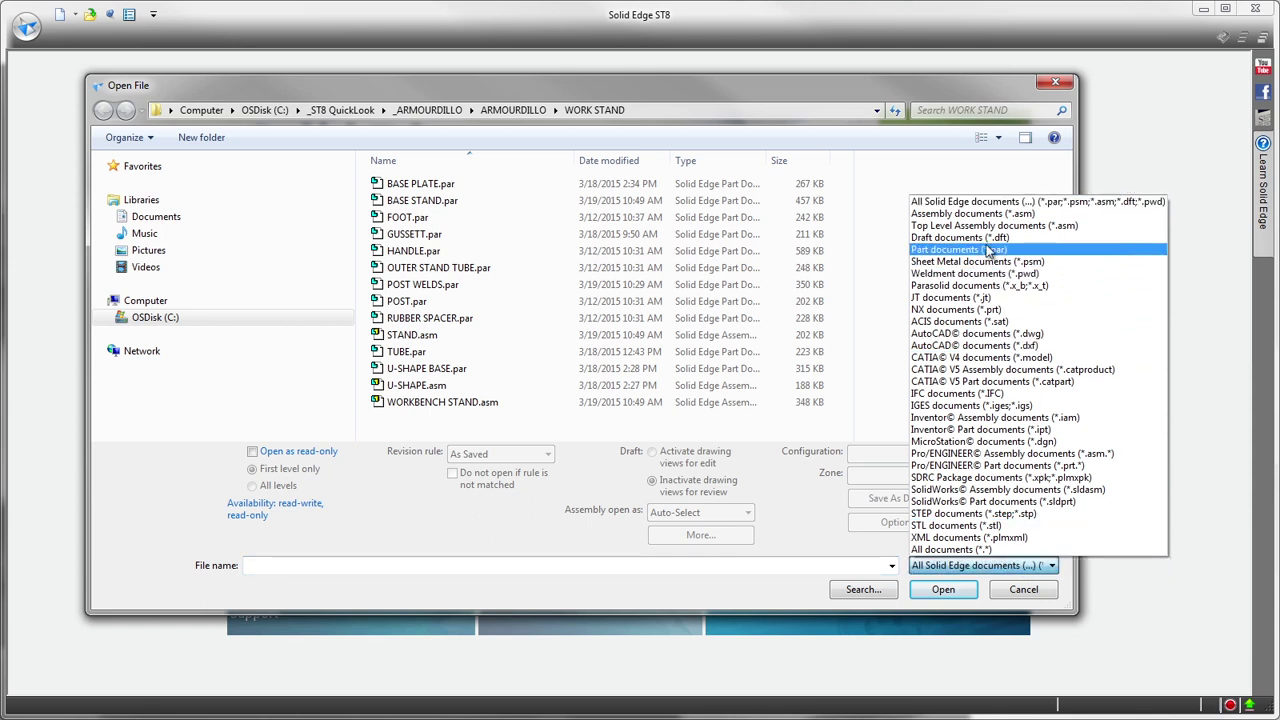
click(985, 215)
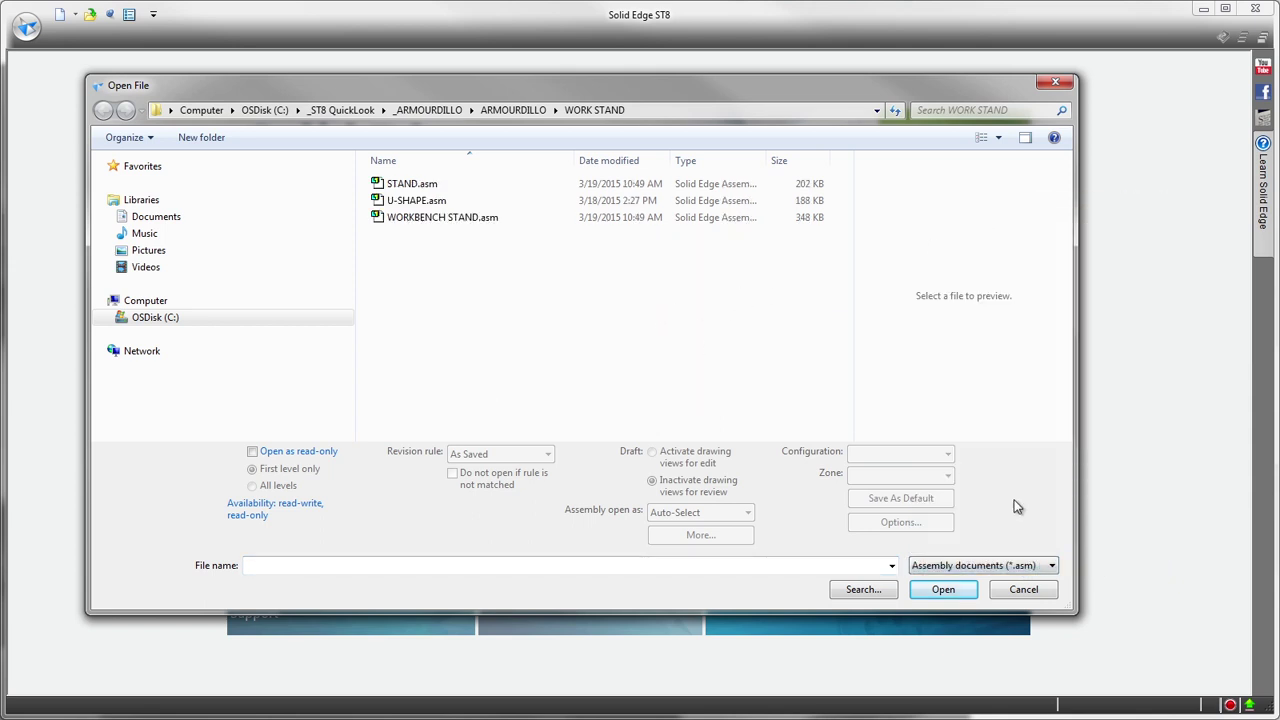
click(1040, 566)
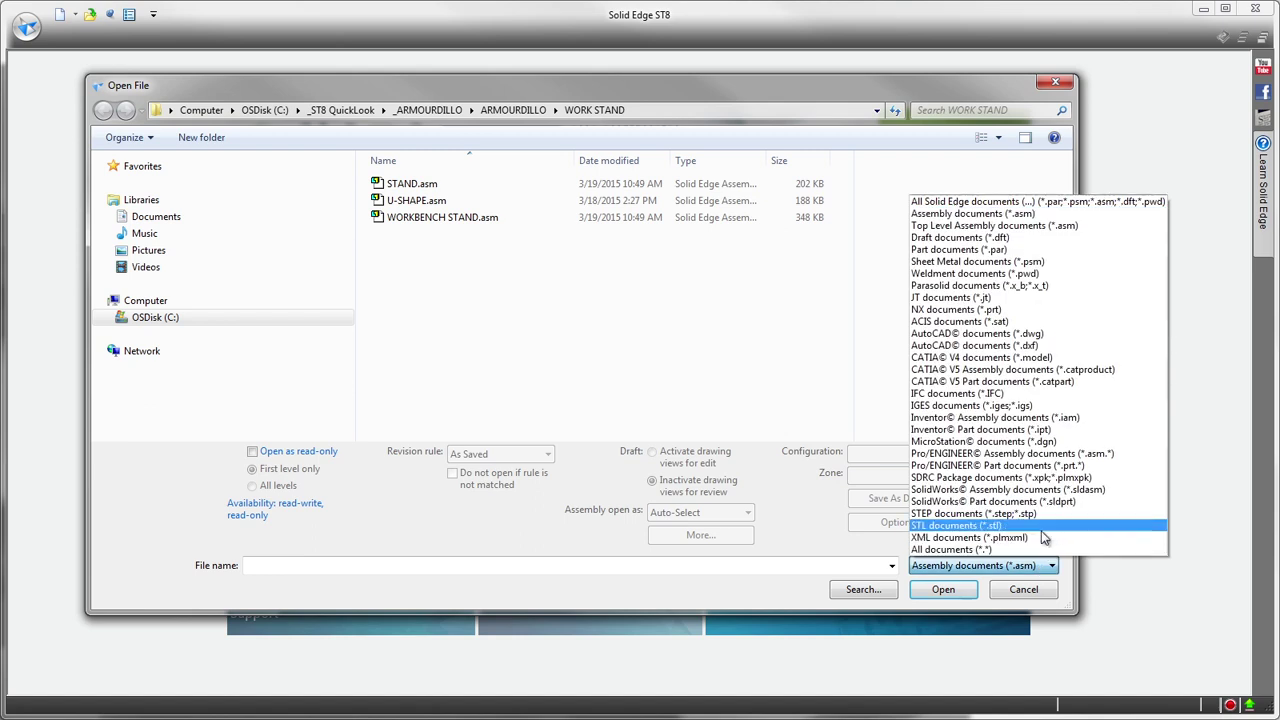
click(994, 226)
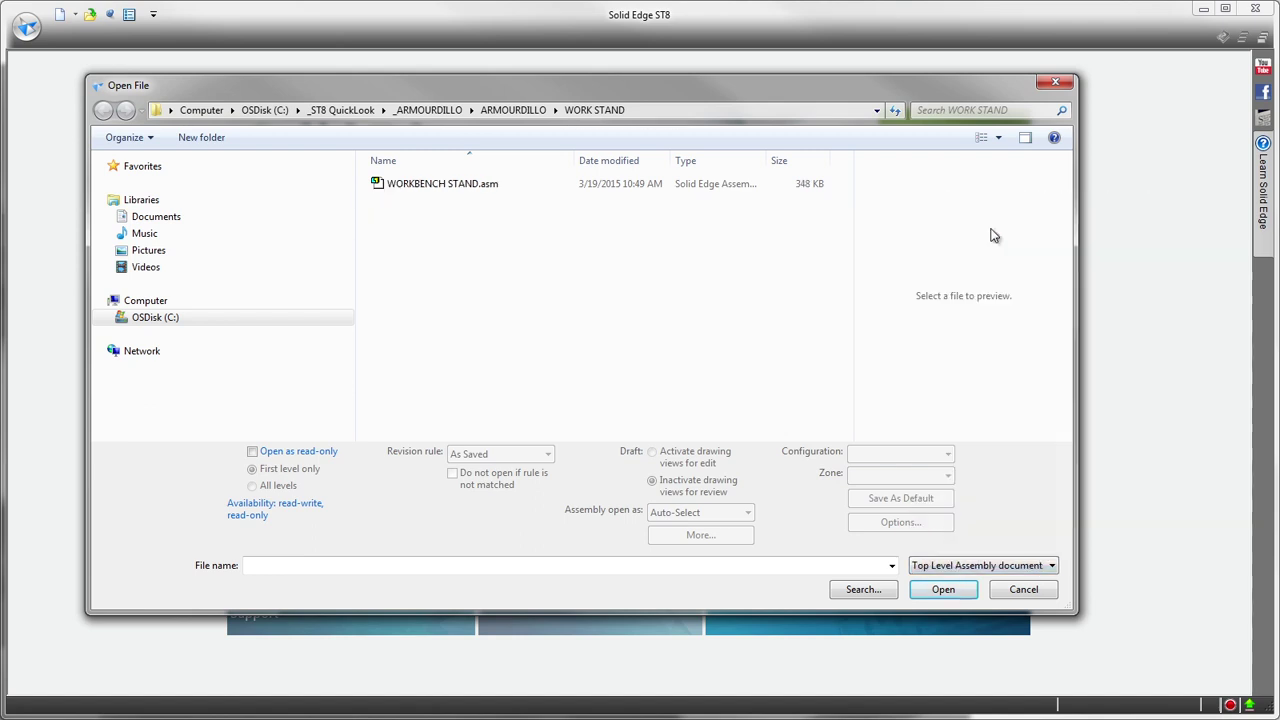
click(433, 184)
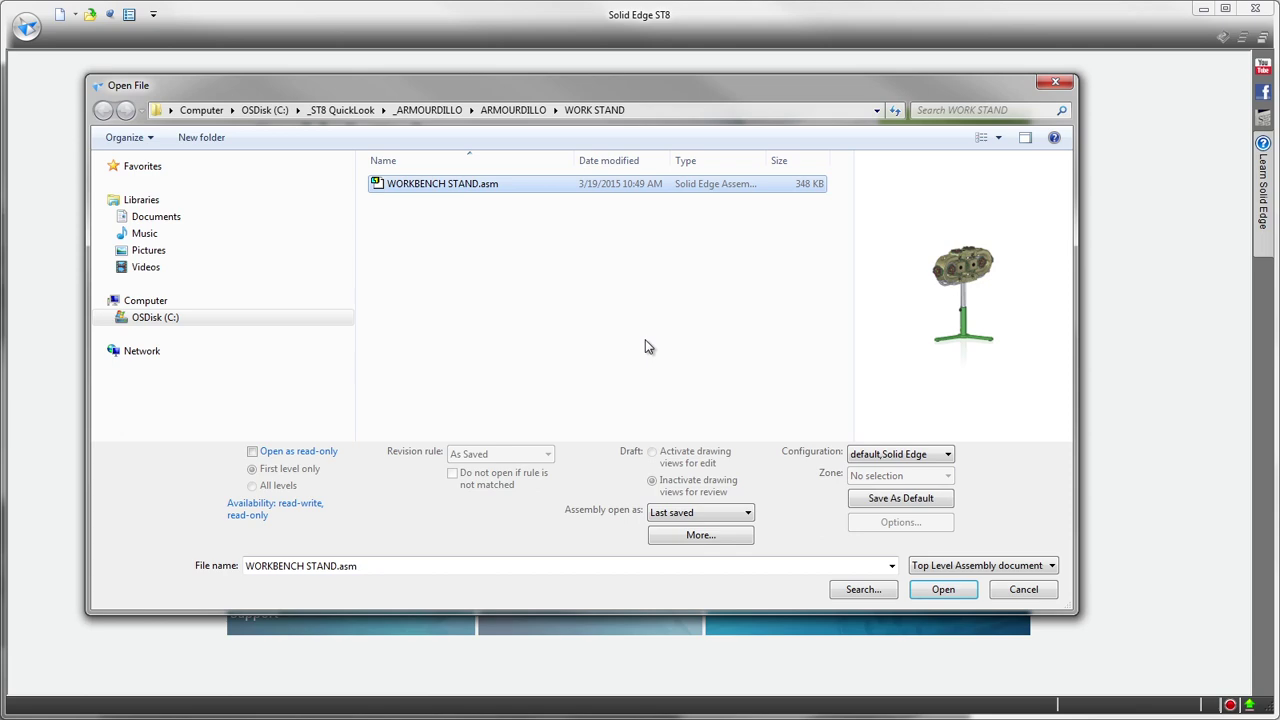
click(944, 590)
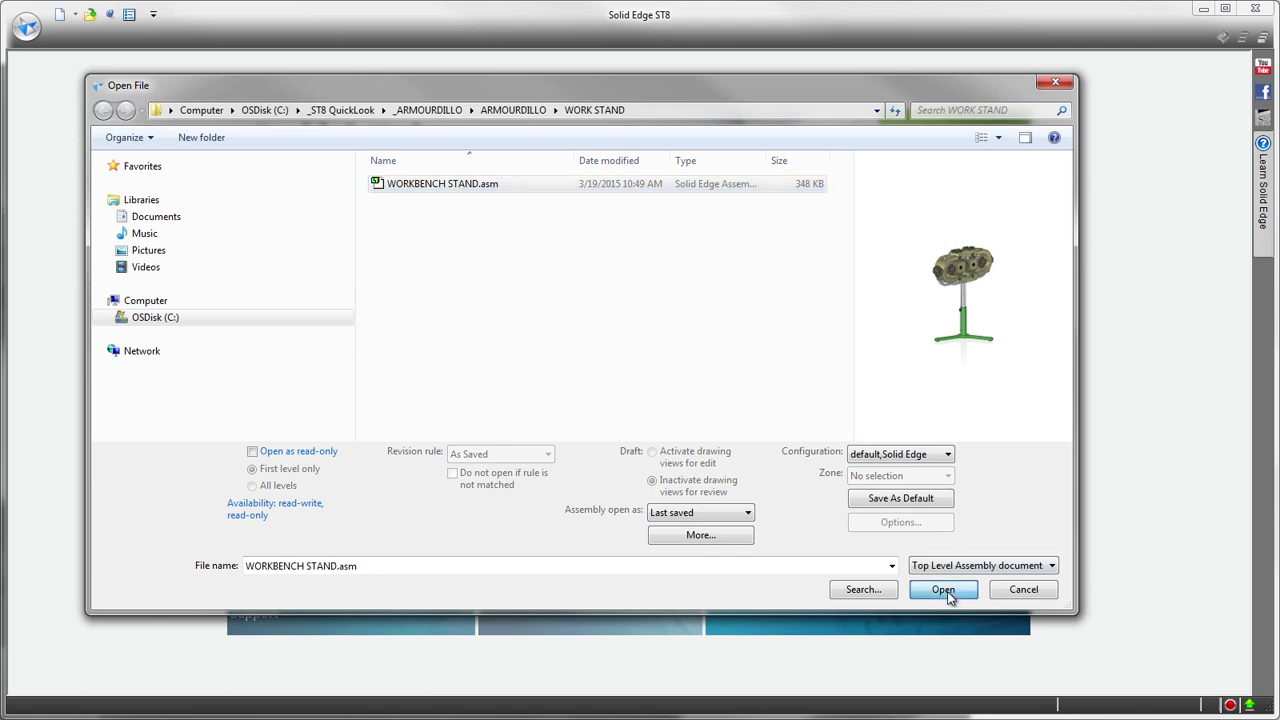
- Move the base plate's side face outward by 11 mm, widening the plate symmetrically with Design Intent
scroll(985, 276, up, 10)
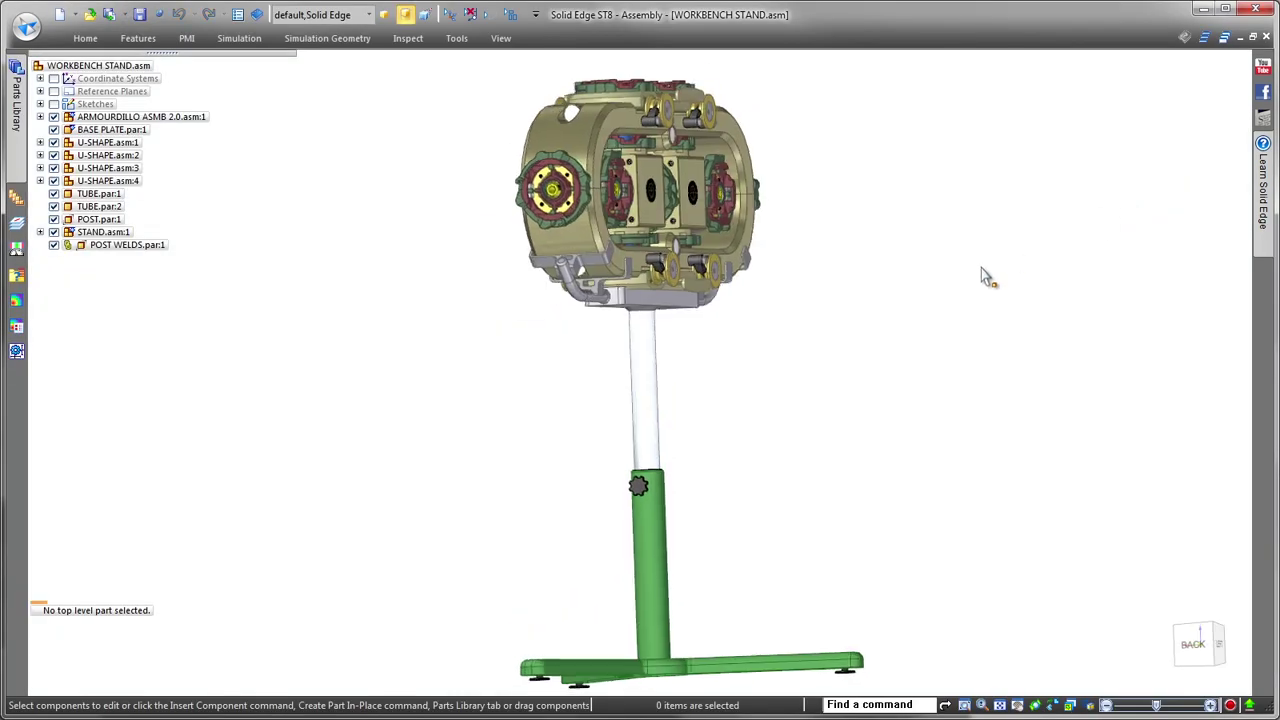
middle_drag(1012, 417, 930, 488)
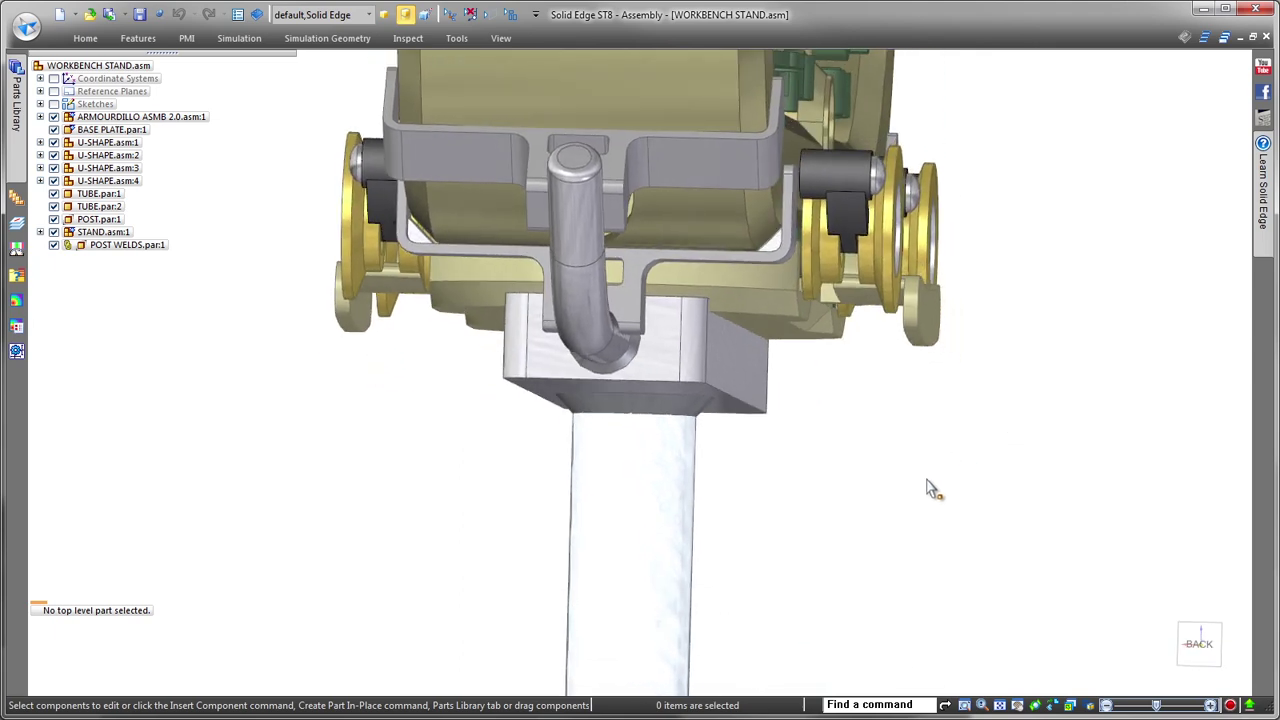
click(727, 353)
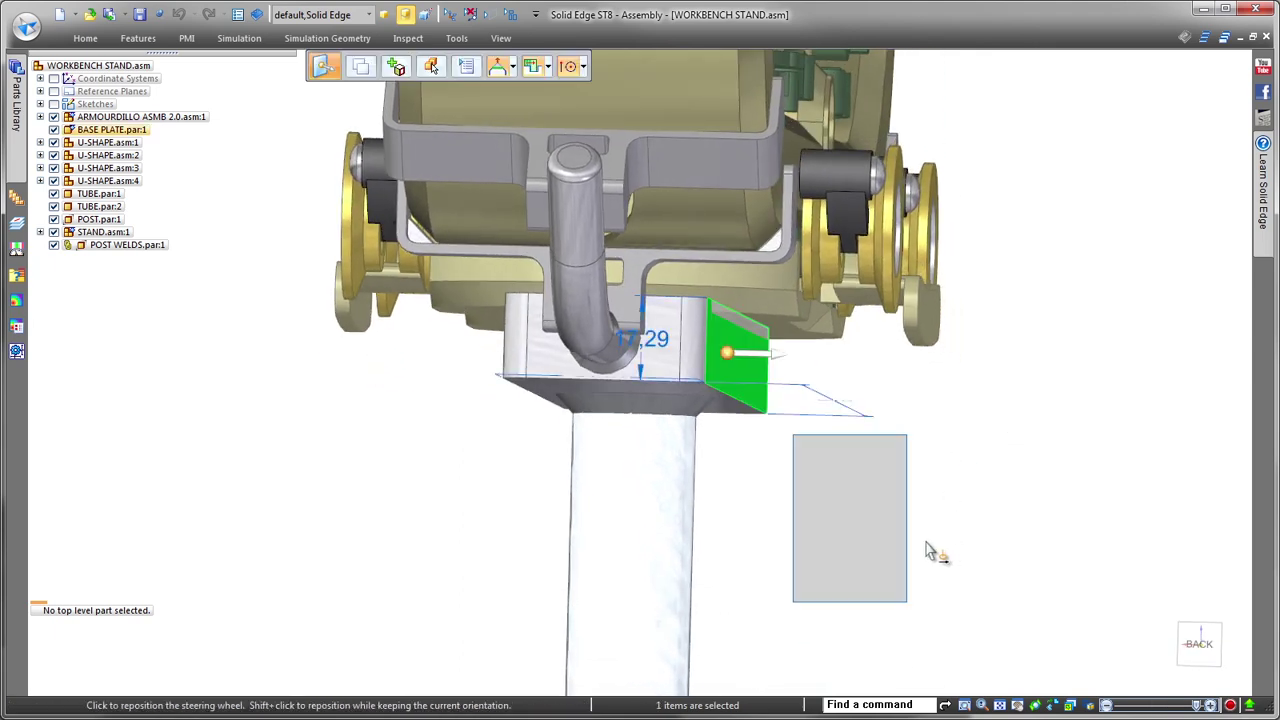
click(783, 365)
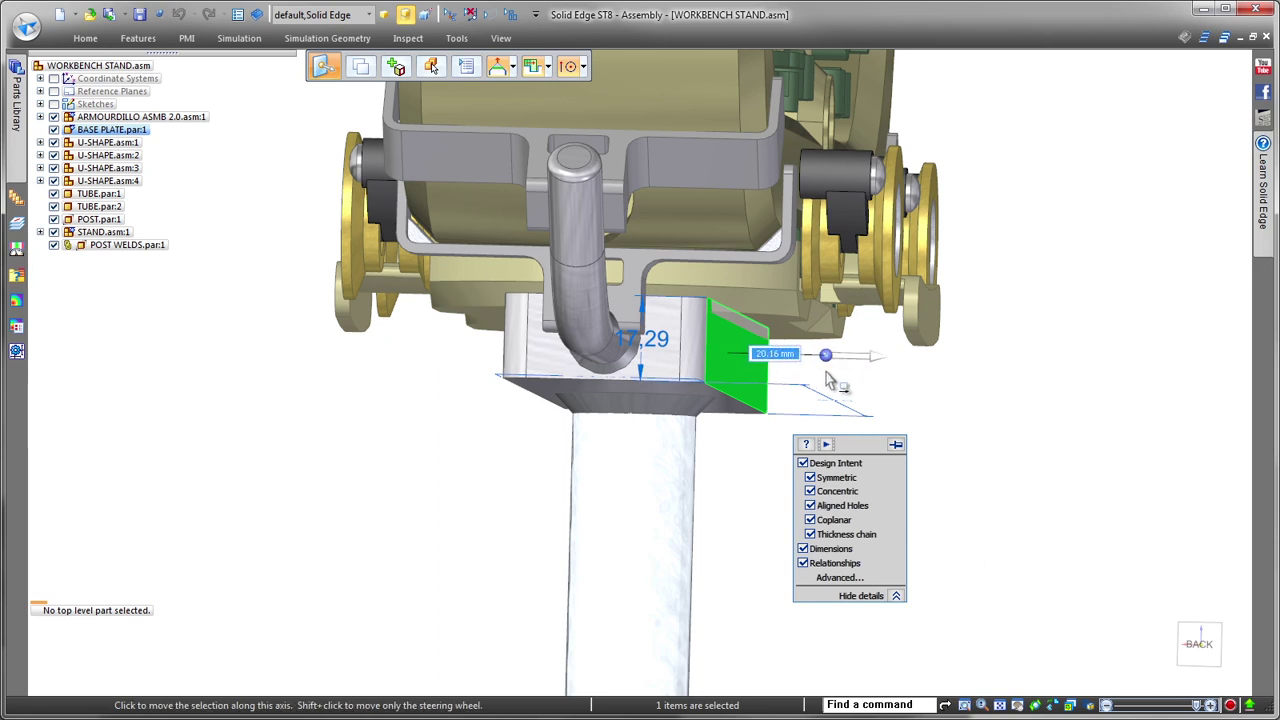
text(1)
key(Return)
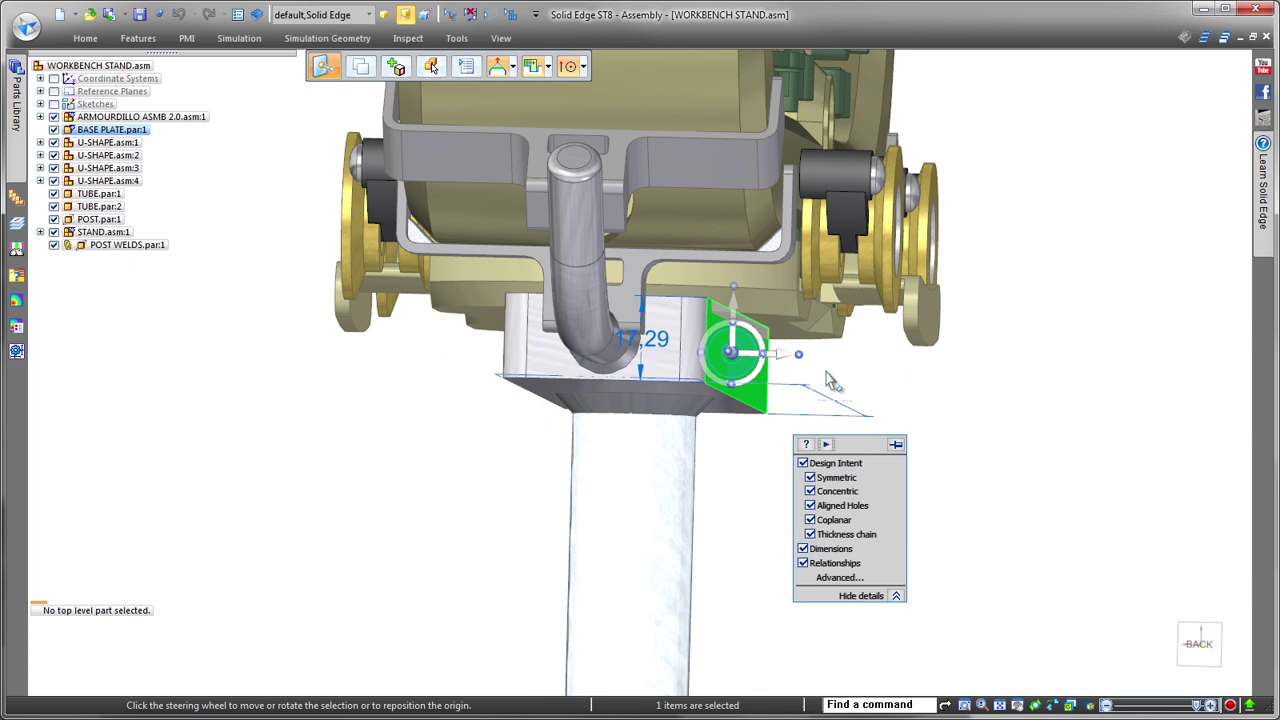
click(783, 365)
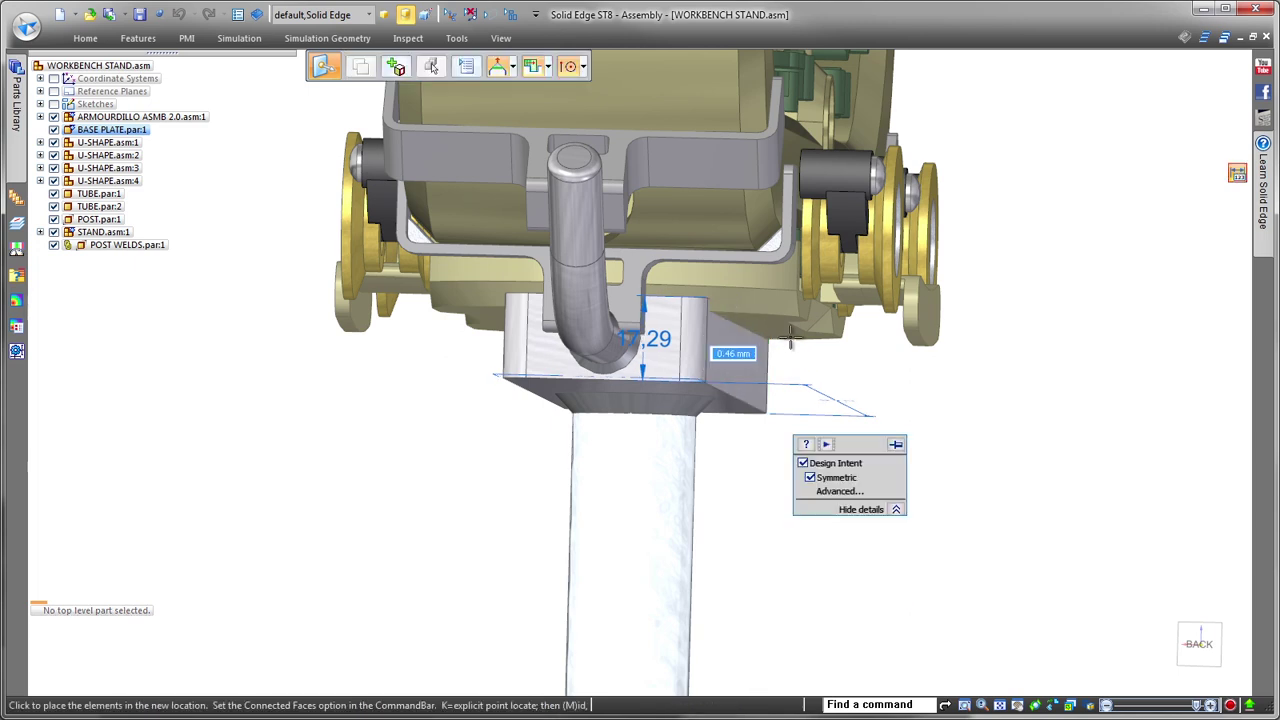
text(11)
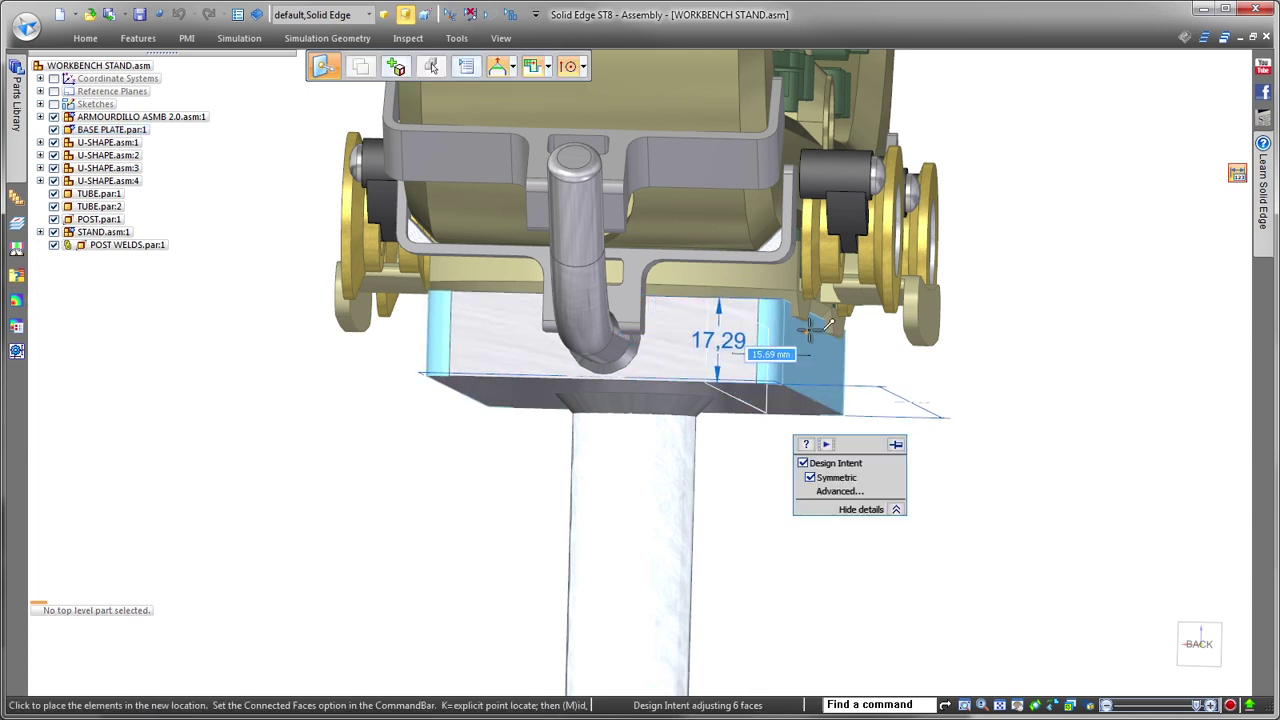
key(Return)
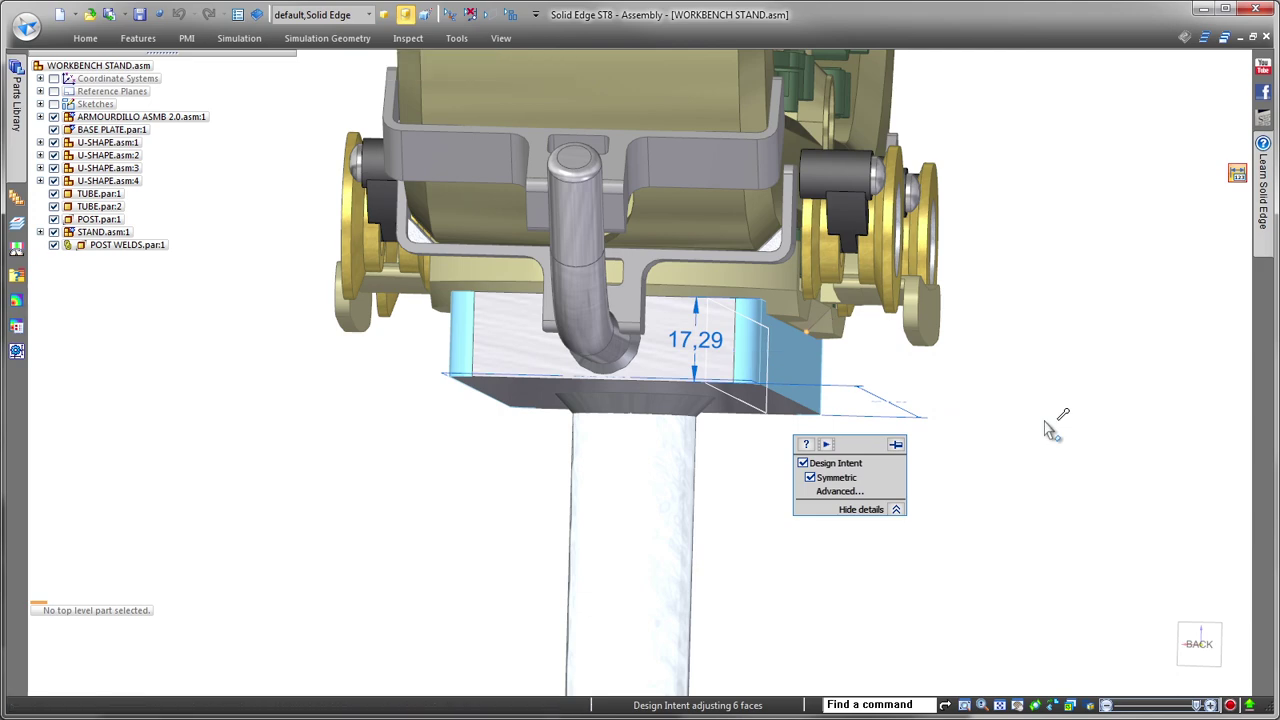
click(1045, 428)
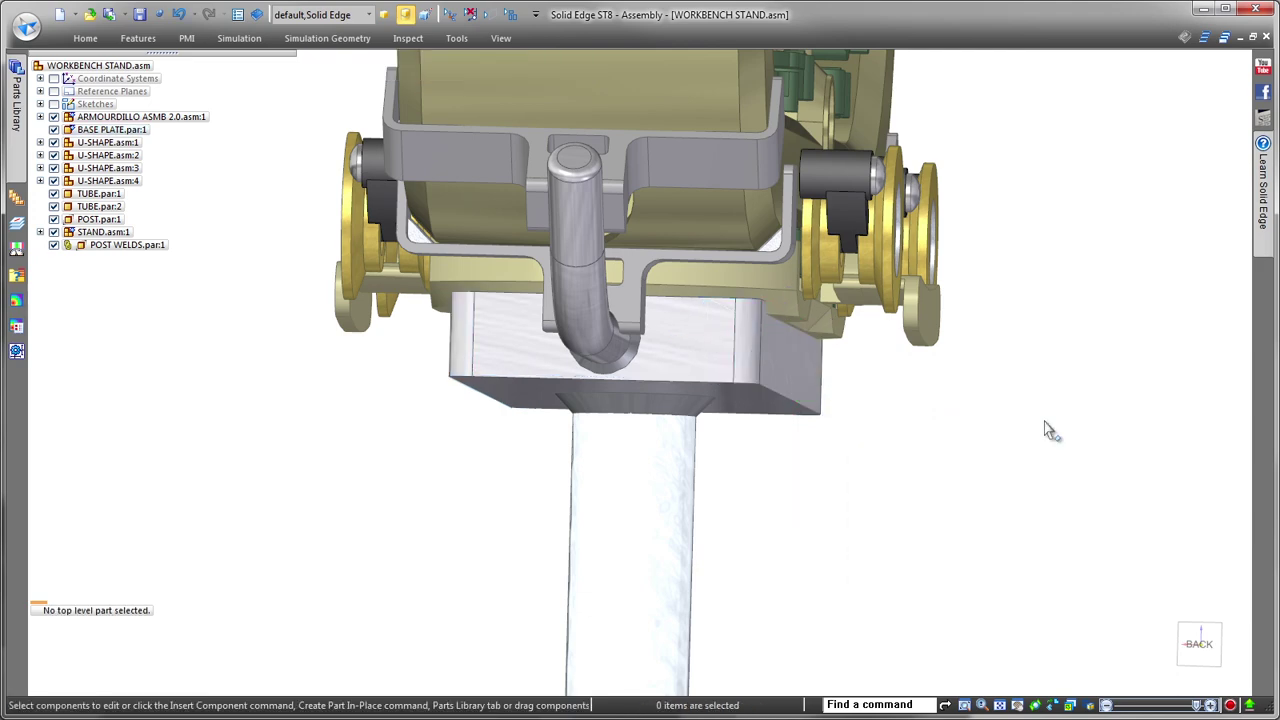
- Open the base plate part for in-place editing within the workbench stand assembly
middle_drag(1045, 428, 995, 455)
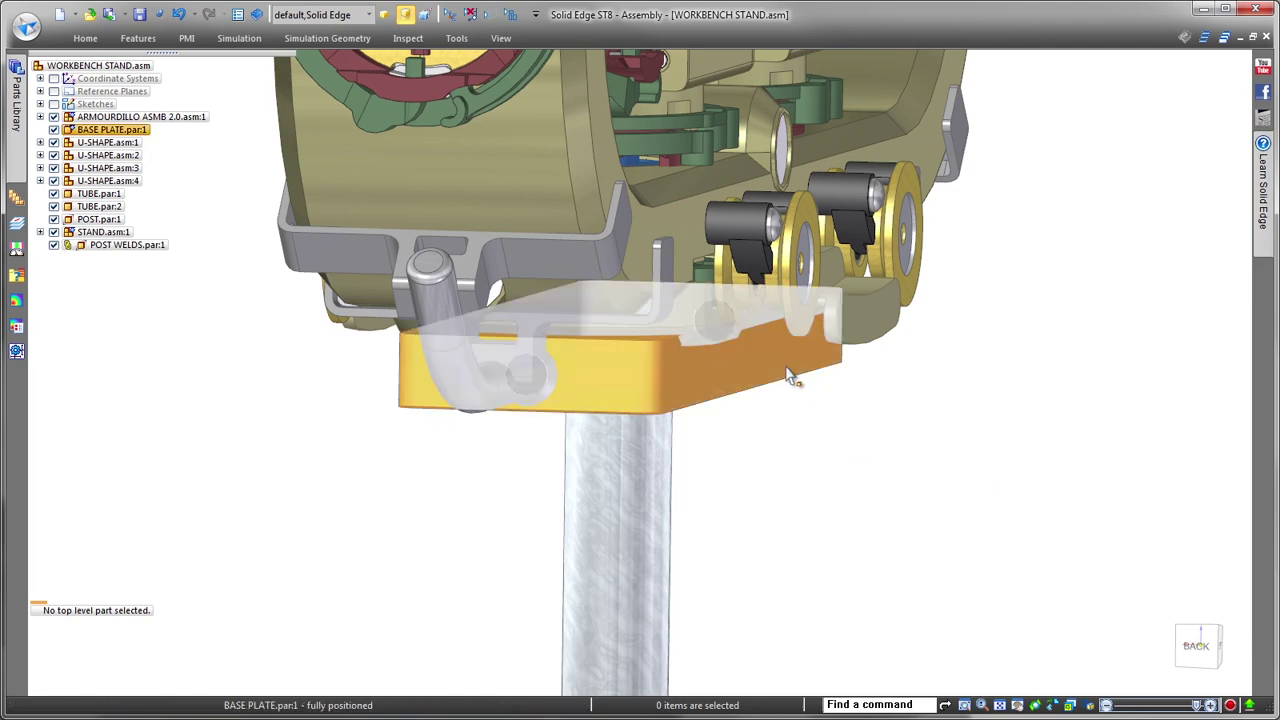
click(815, 392)
click(868, 437)
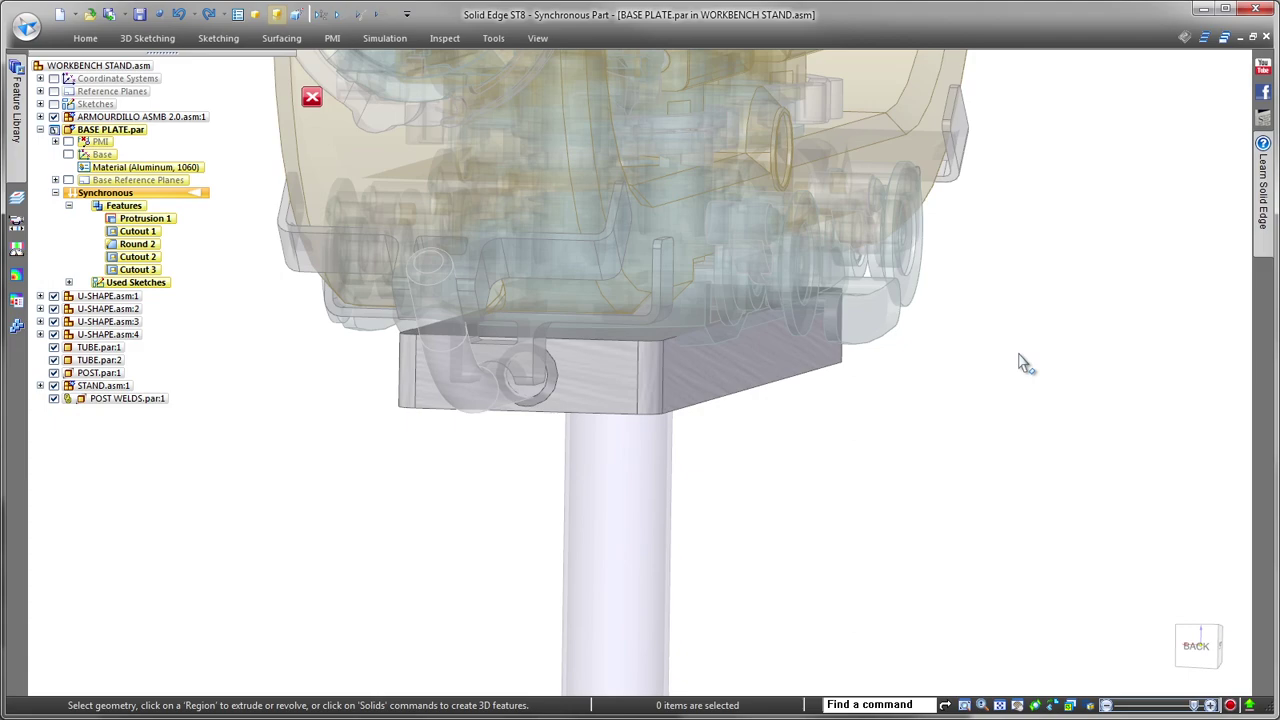
- Temporarily hide the ARMOURDILLO ASMB 2.0 assembly to examine the base plate's top face
click(54, 117)
middle_drag(686, 293, 612, 328)
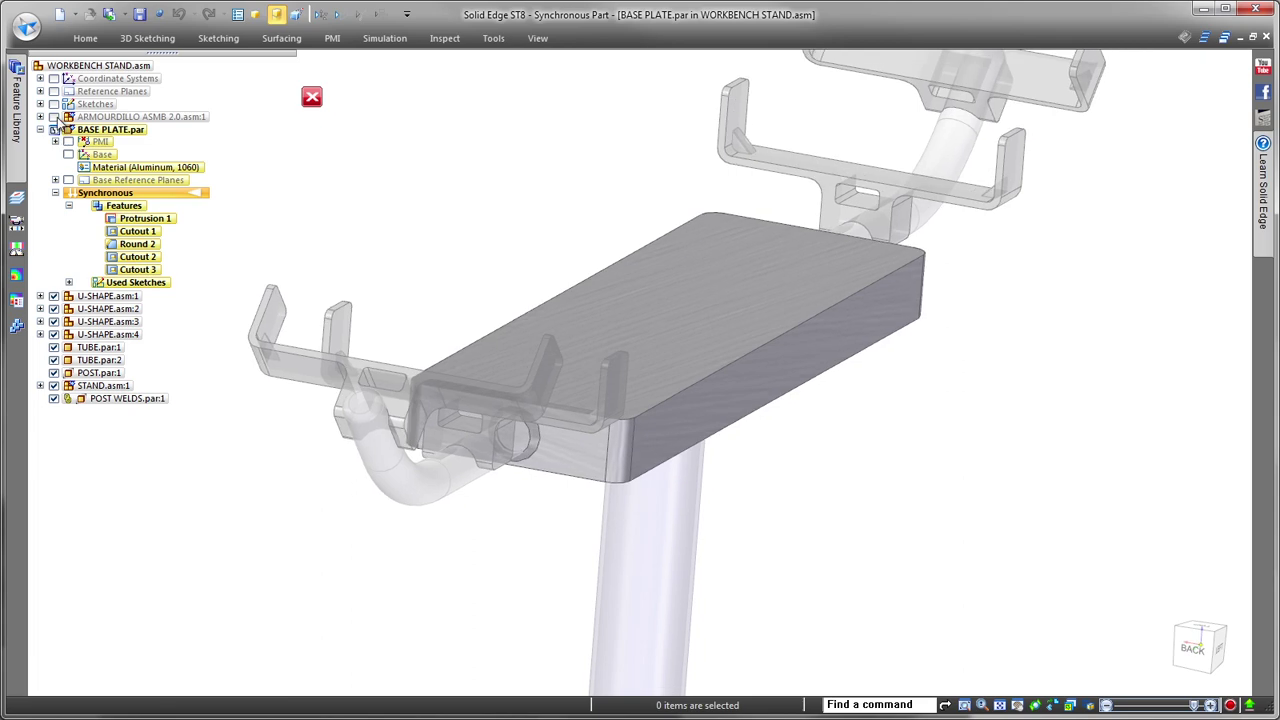
click(54, 117)
middle_drag(458, 139, 450, 105)
- Subtract the ARMOURDILLO body that rests on the base plate from the plate, and hide the ARMOURDILLO assembly
click(85, 38)
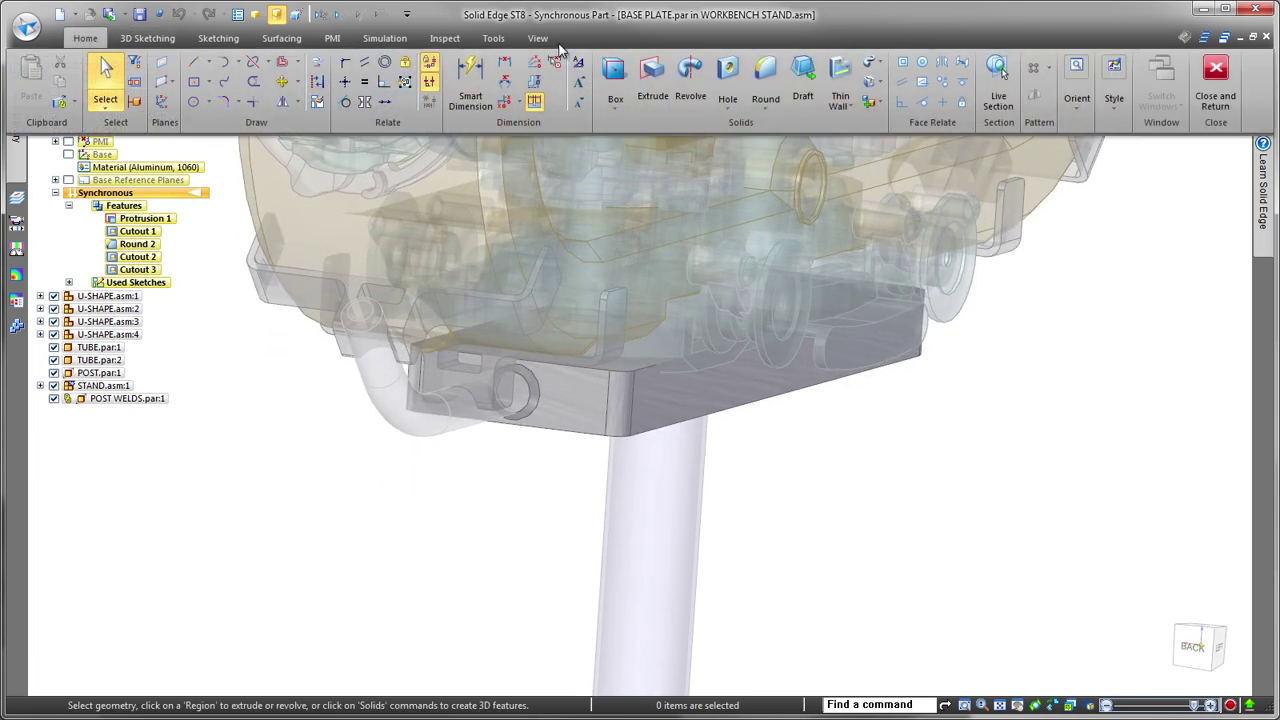
click(872, 105)
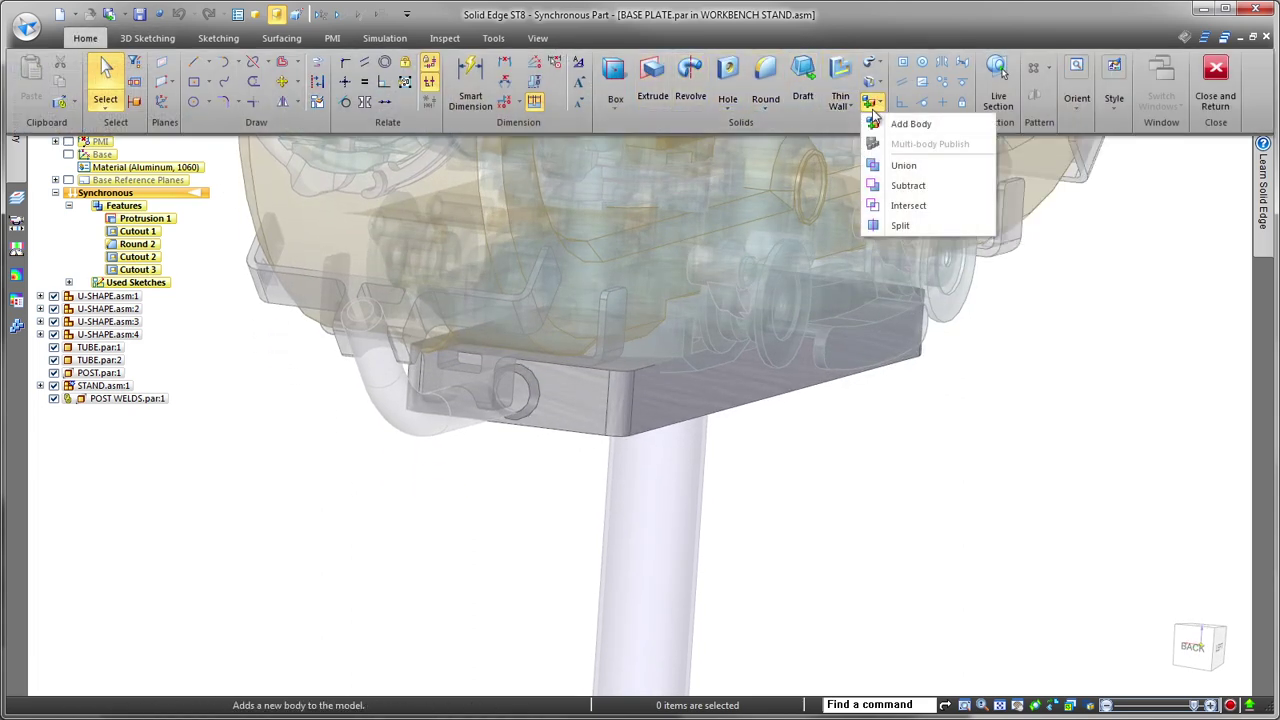
click(908, 185)
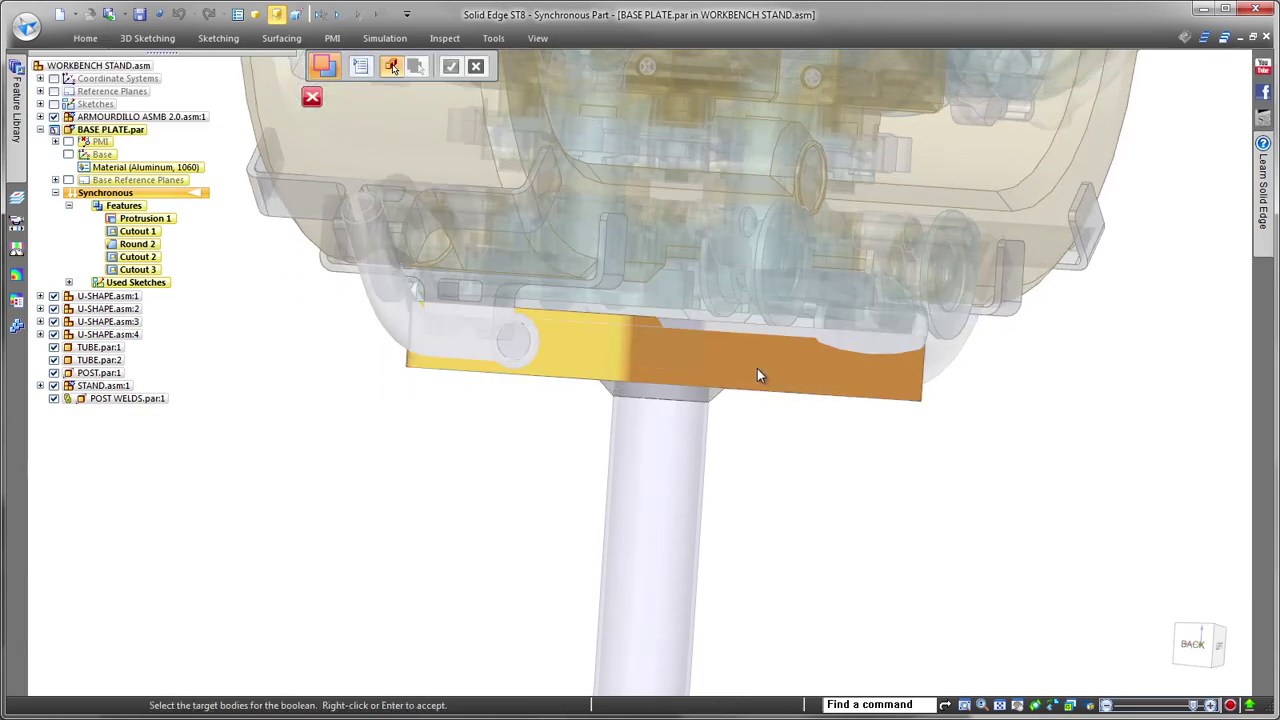
click(757, 375)
right_click(1040, 494)
middle_drag(1040, 494, 650, 313)
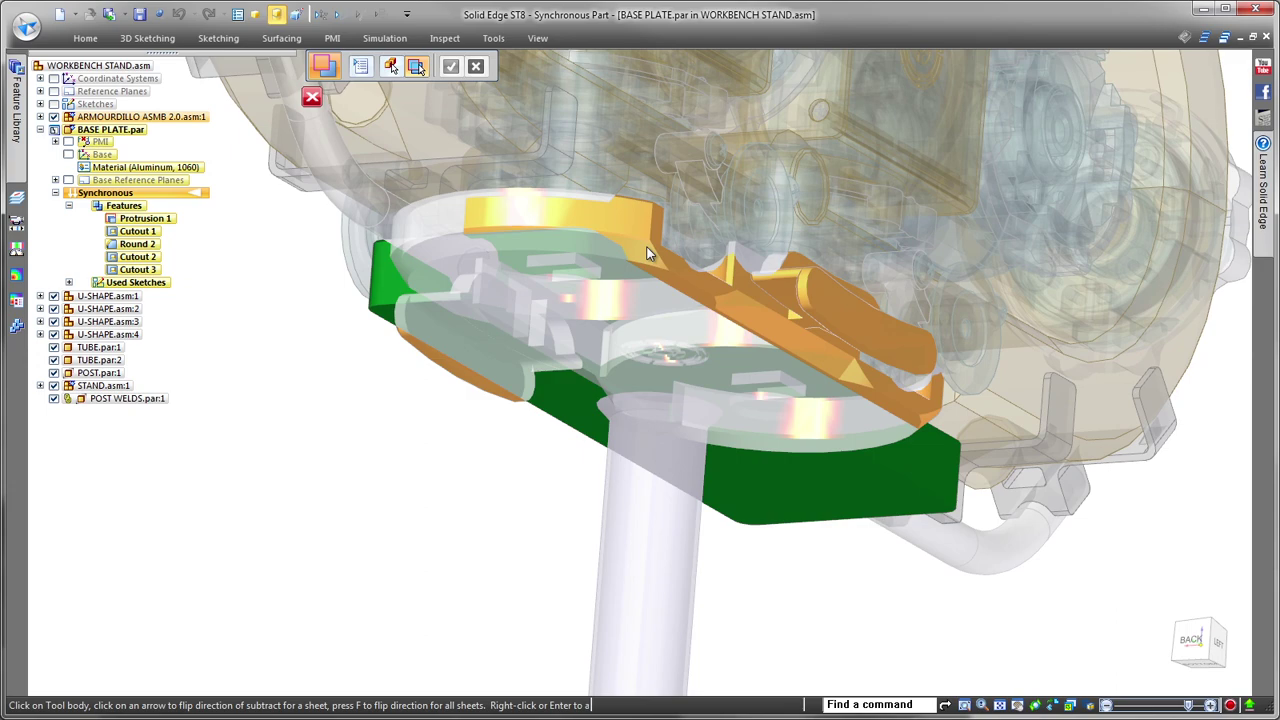
click(646, 254)
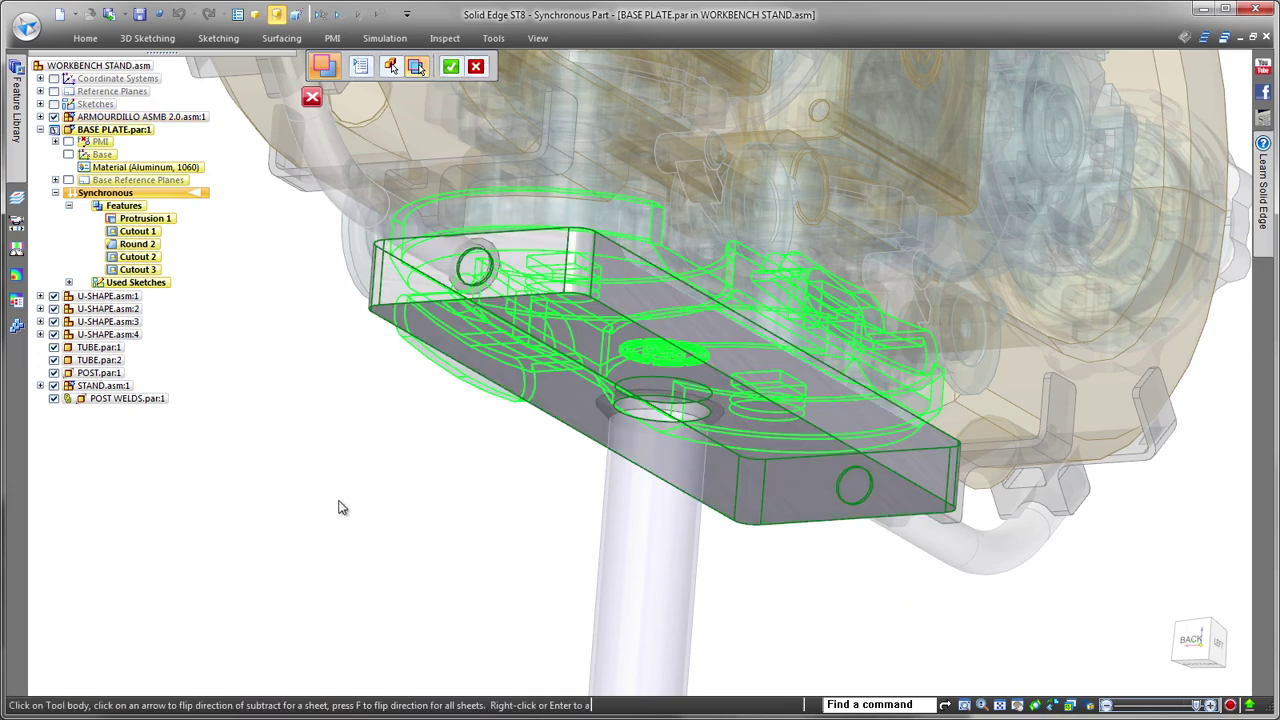
right_click(340, 507)
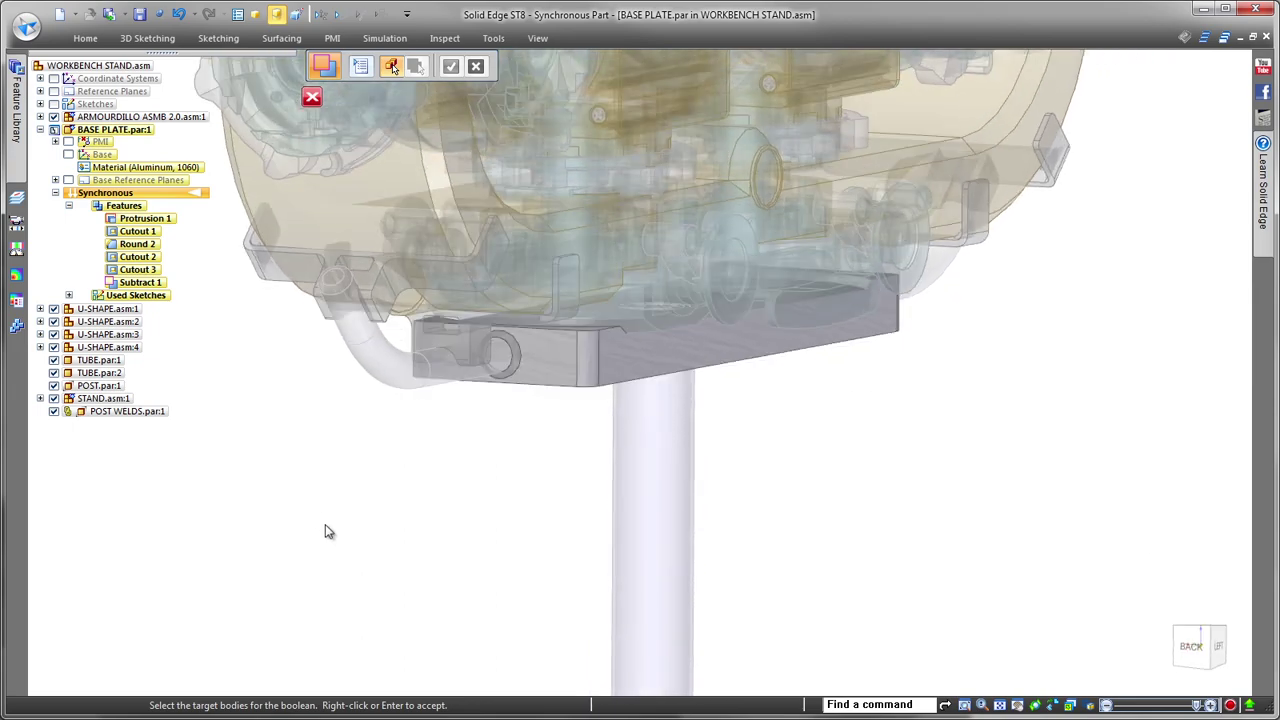
click(54, 117)
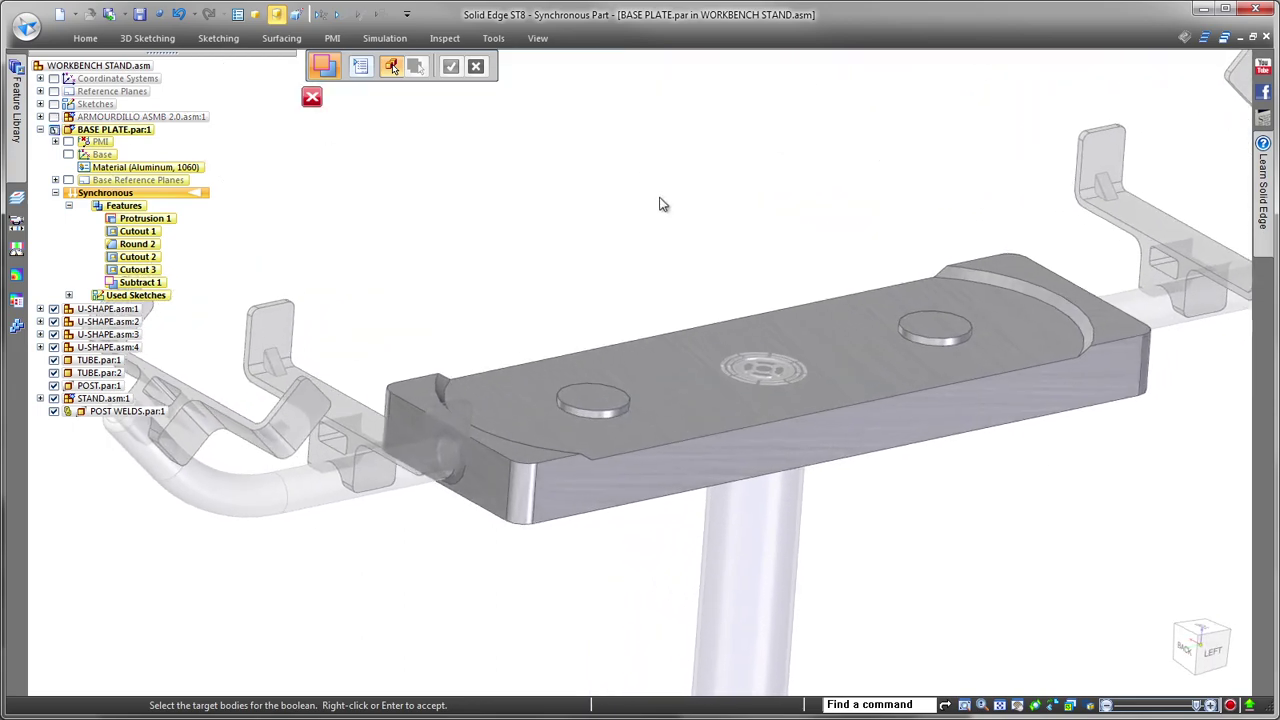
key(Escape)
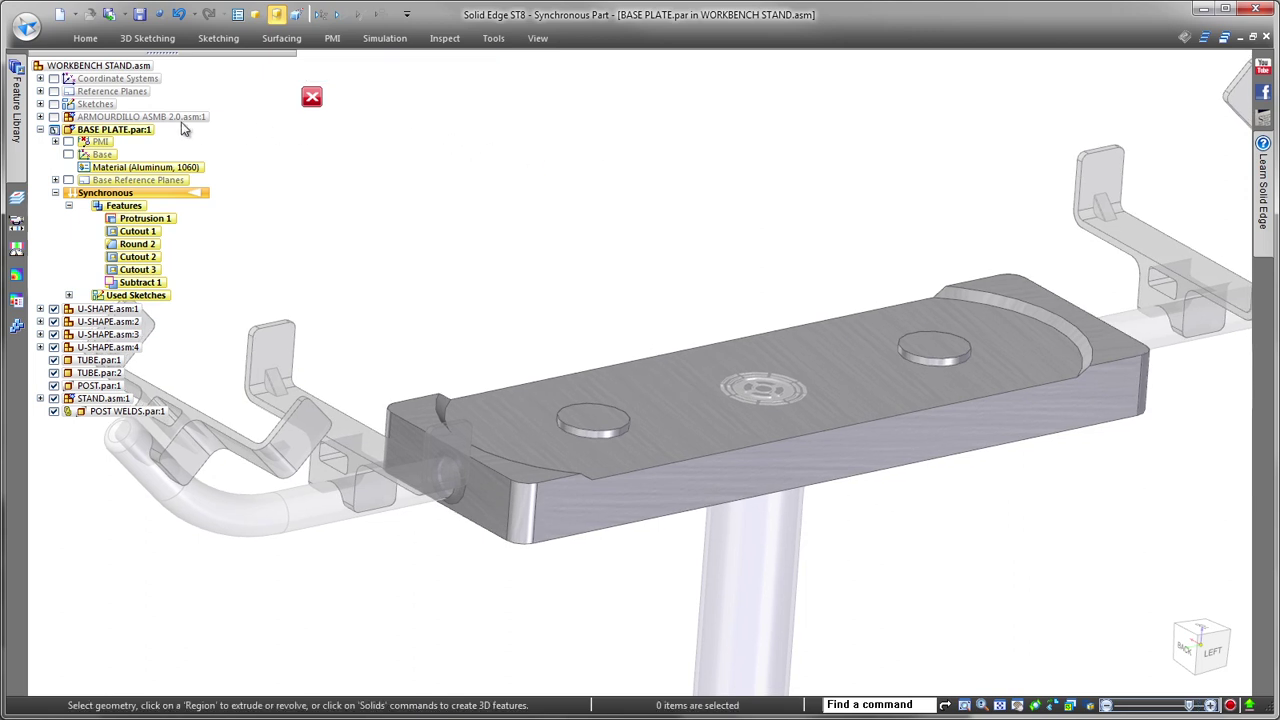
- Extrude the assembly sketch's central channel profile as a cut 35 mm downward into the base plate, and hide the sketches
click(55, 105)
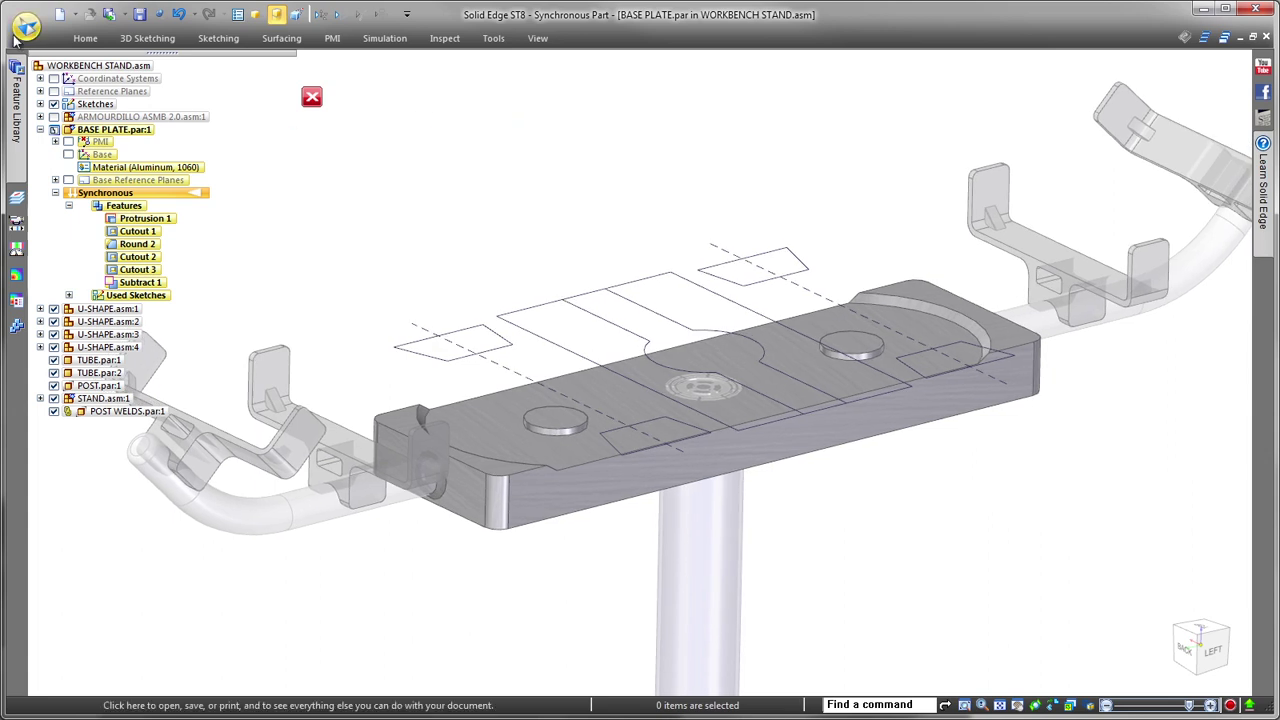
click(85, 38)
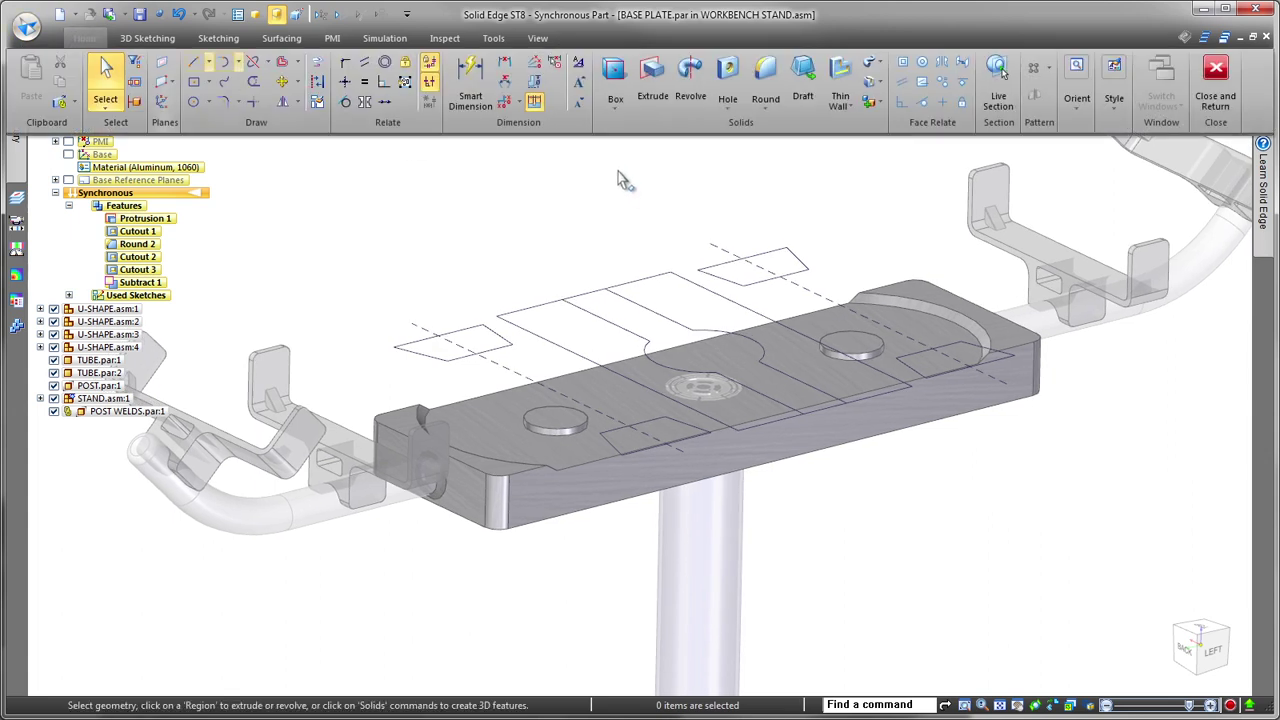
click(652, 78)
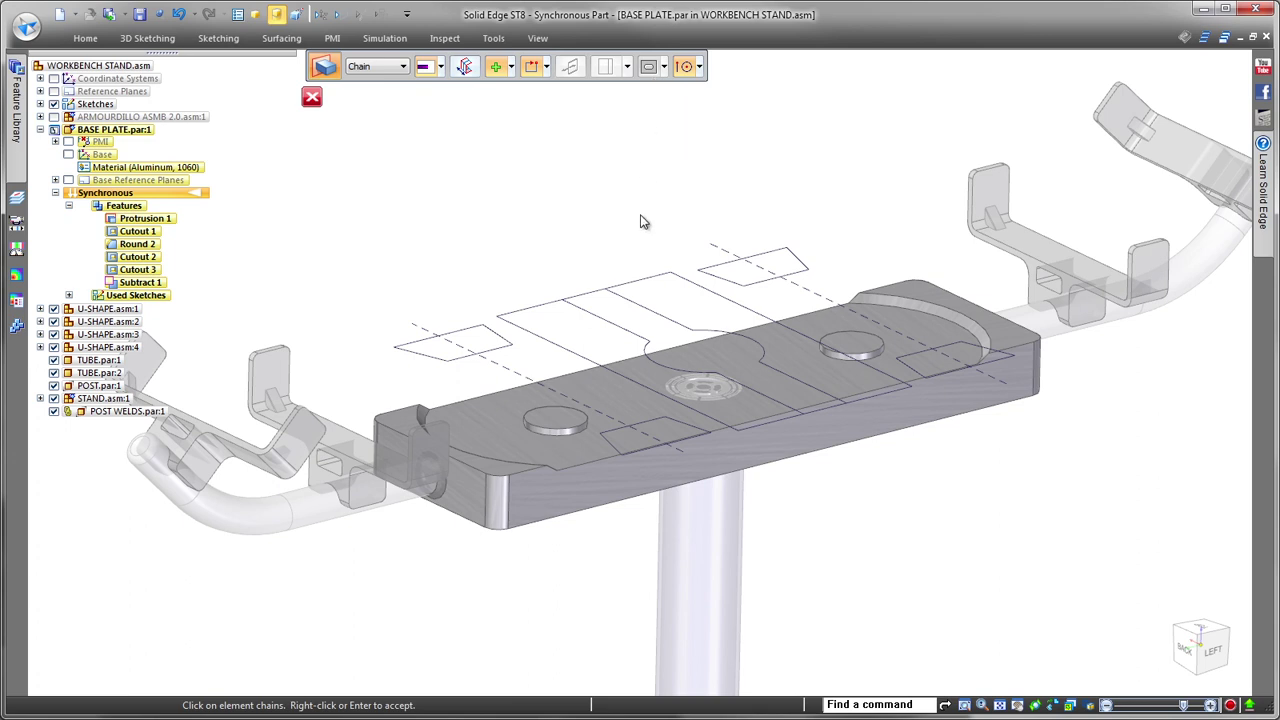
click(648, 313)
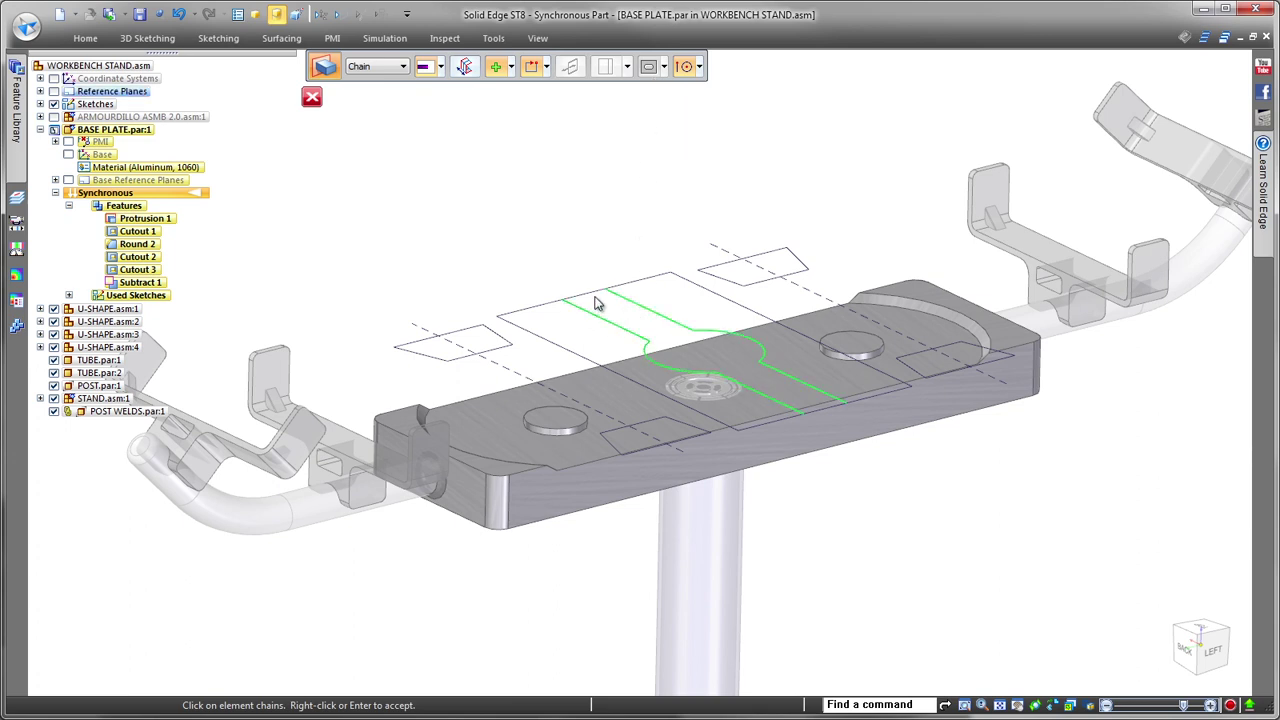
right_click(882, 488)
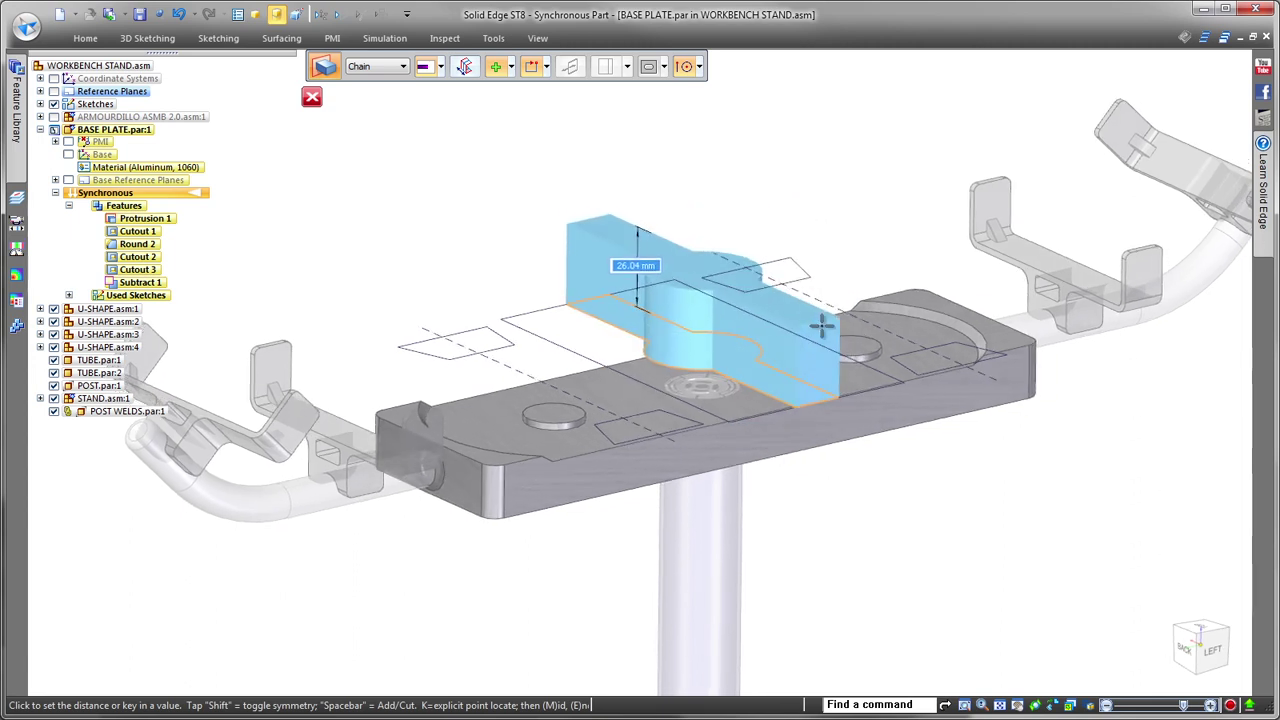
key(space)
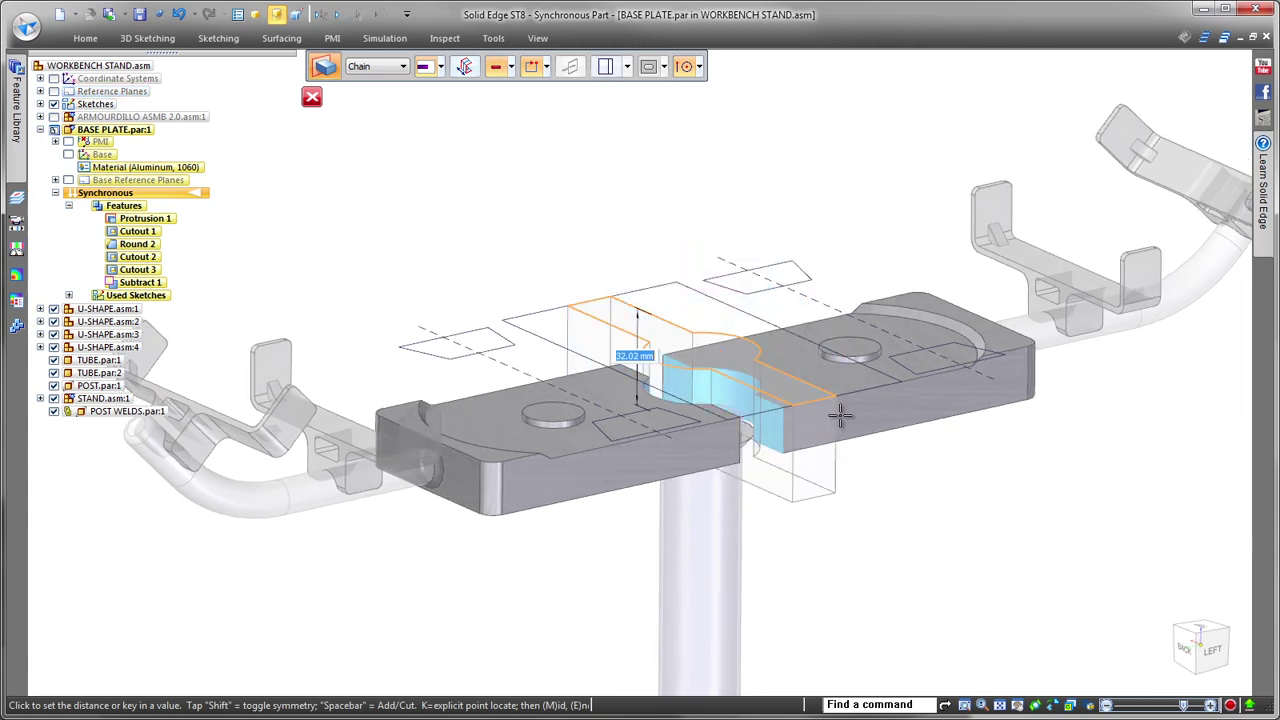
click(846, 421)
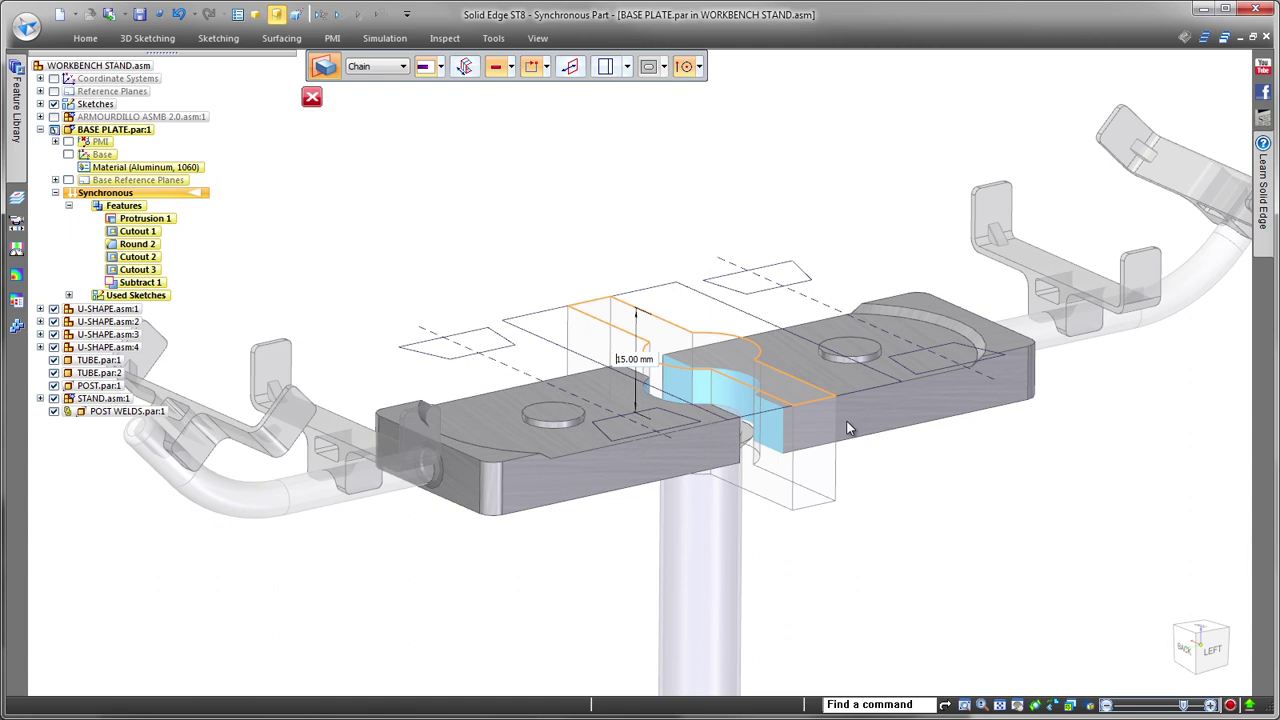
click(54, 104)
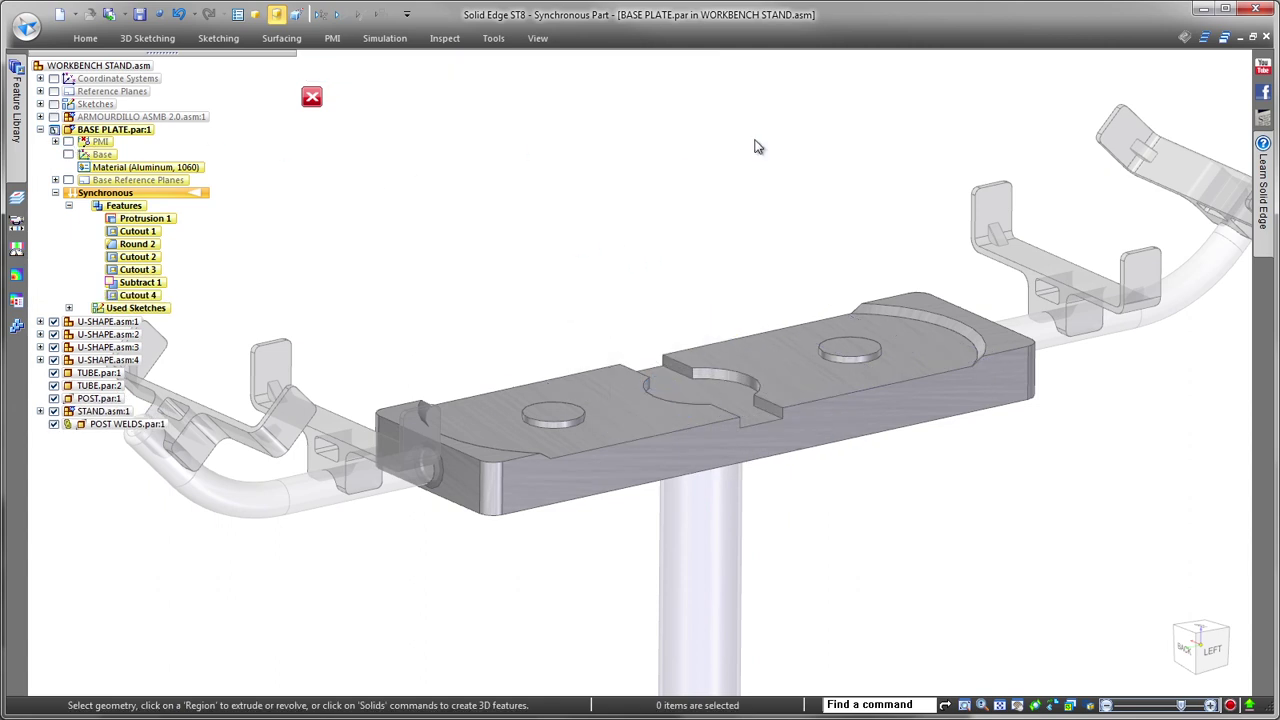
- Round the bottom face edges of the base plate's central channel cutout with a 1 mm radius
click(85, 38)
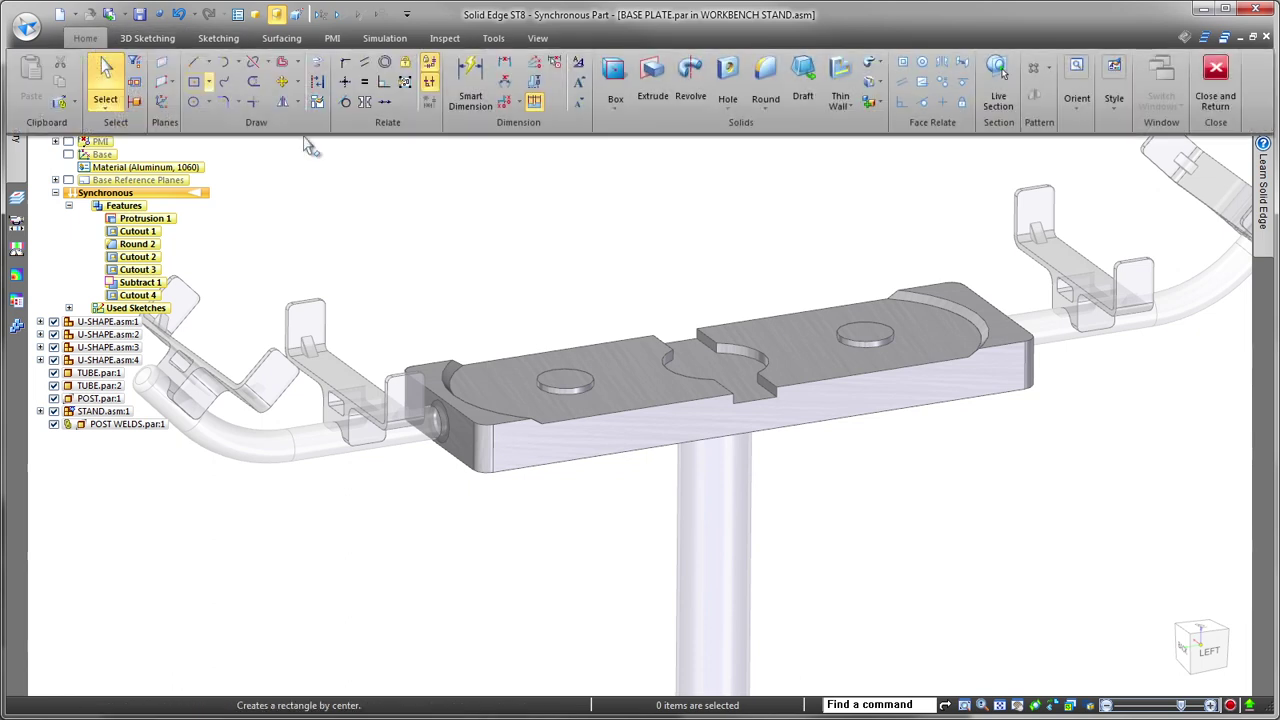
click(765, 75)
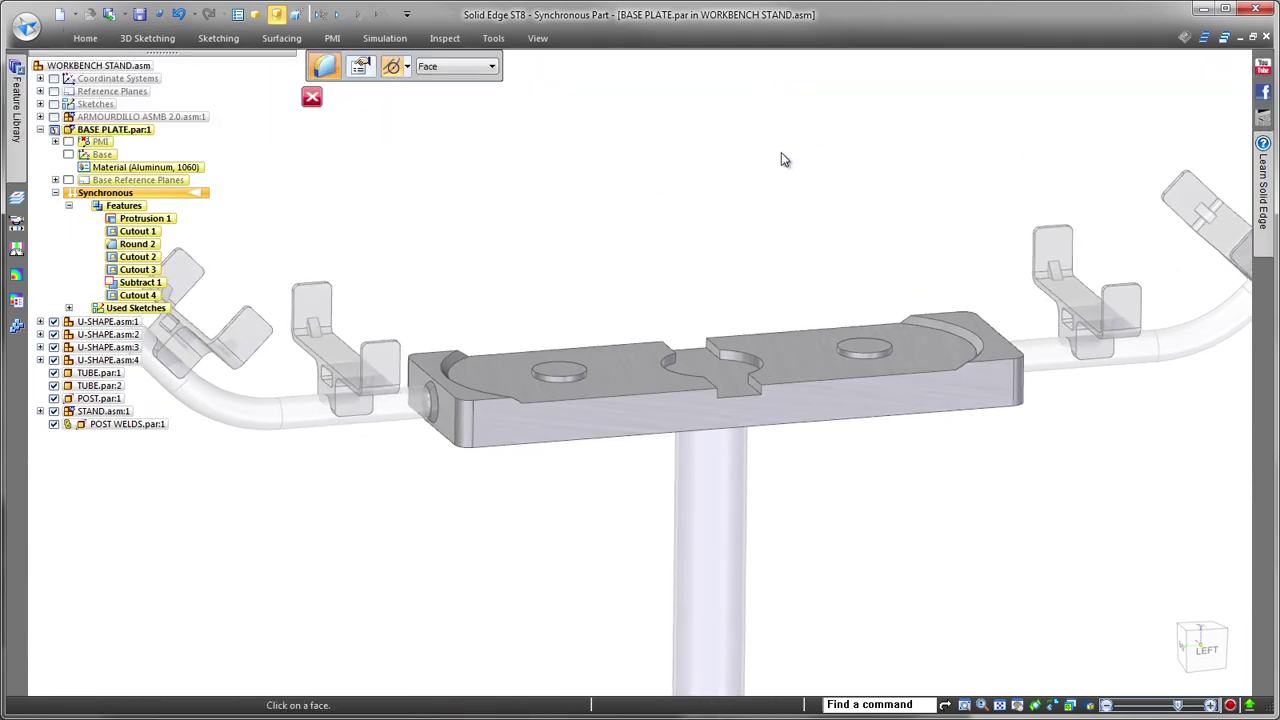
middle_drag(784, 160, 650, 330)
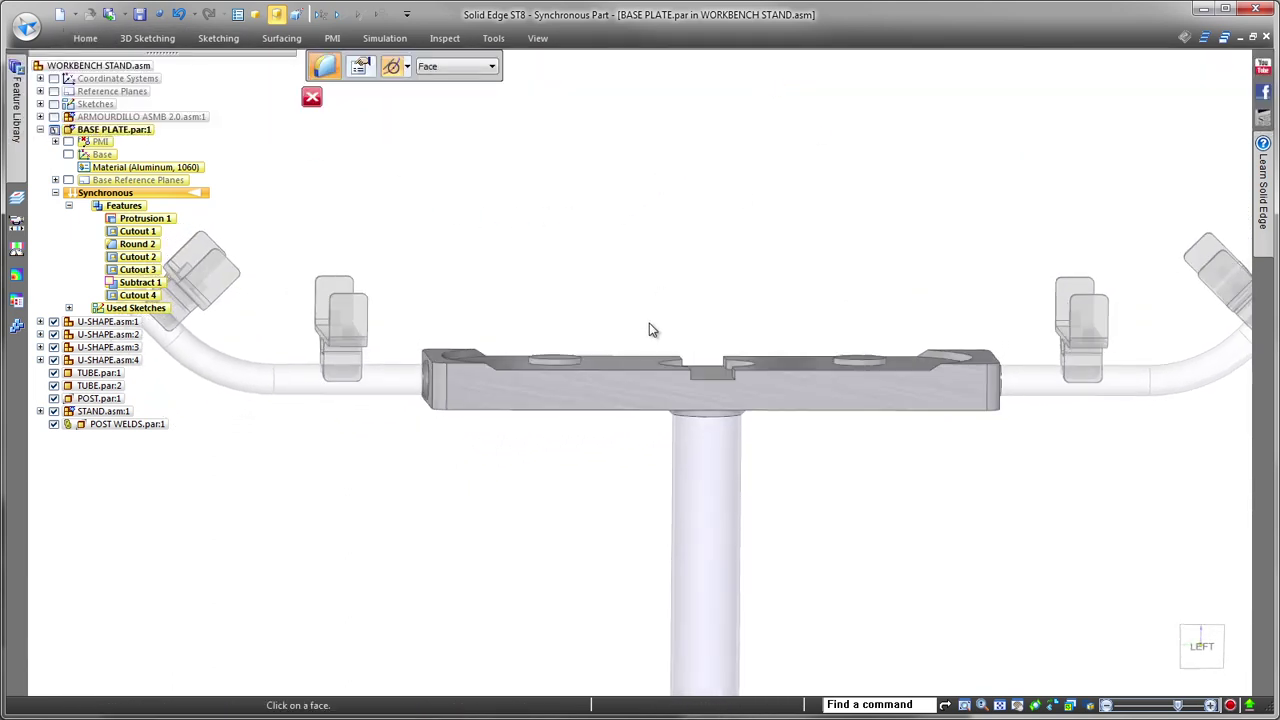
click(768, 395)
middle_drag(786, 203, 782, 183)
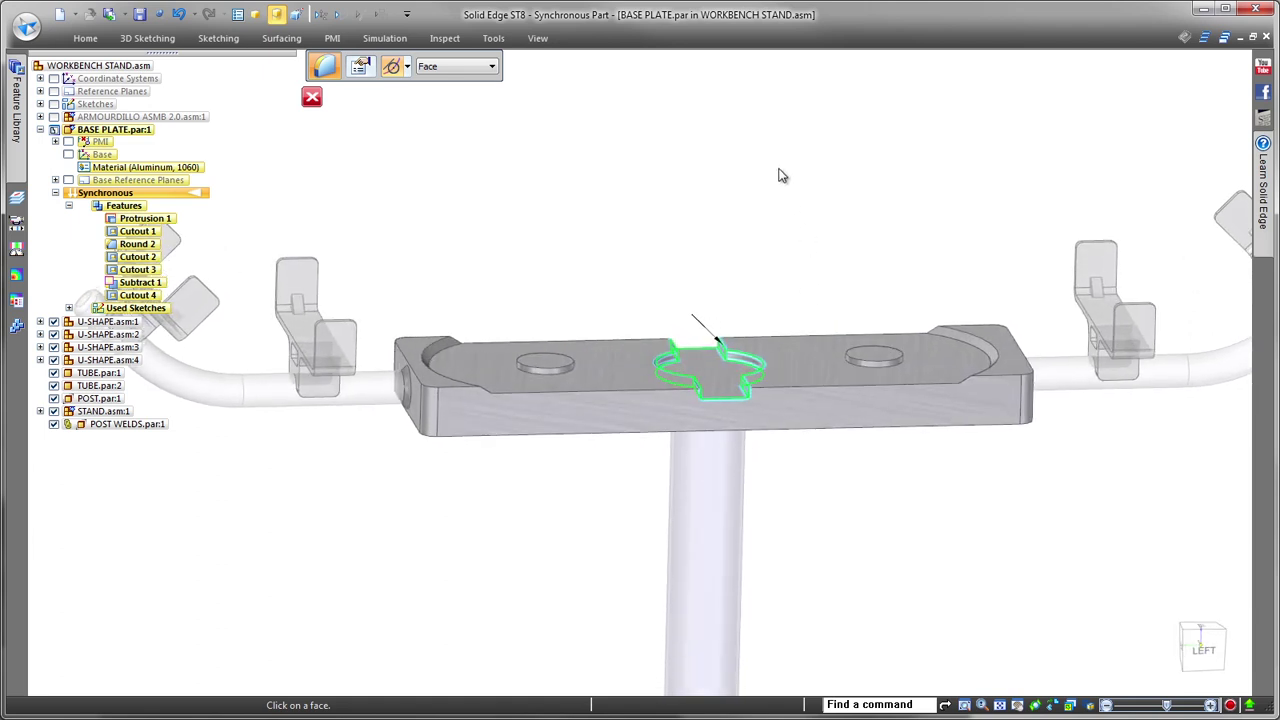
key(Return)
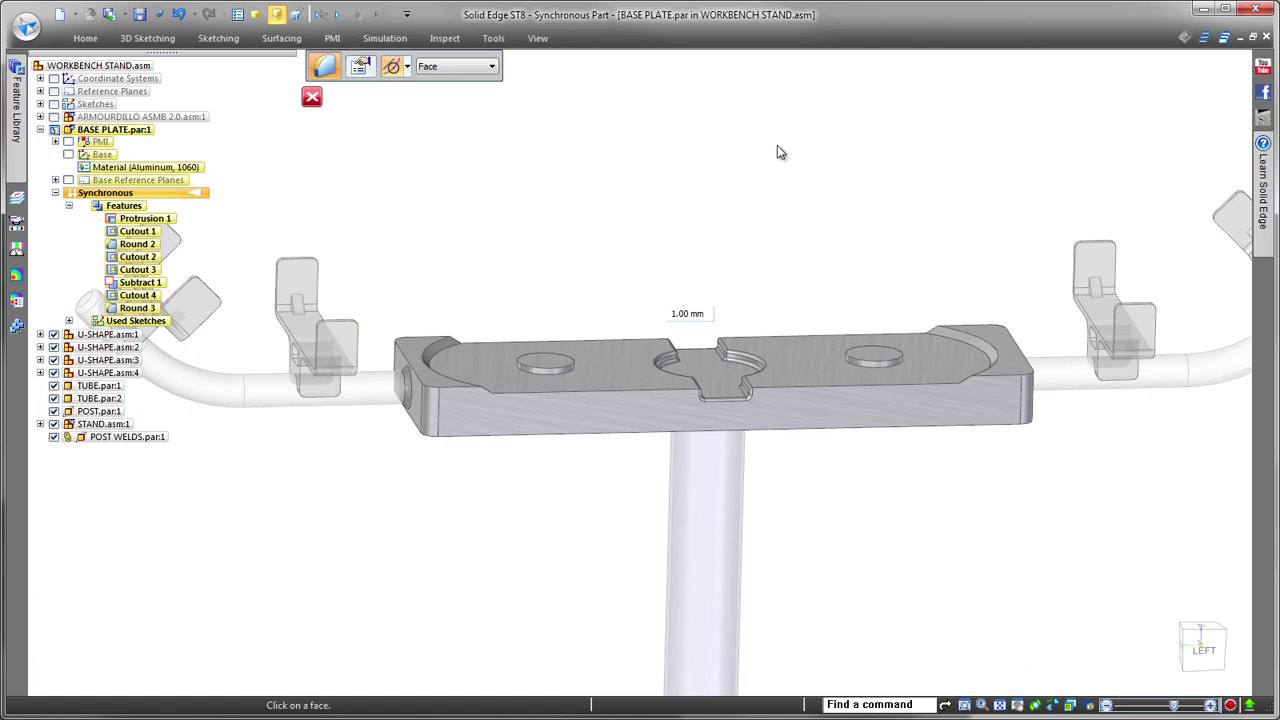
- Finish editing the base plate, return to the workbench stand assembly, and display the ARMOURDILLO ASMB 2.0 assembly
mouse_move(777, 151)
middle_down()
mouse_move(817, 146)
mouse_move(787, 134)
middle_up()
key(ctrl+f)
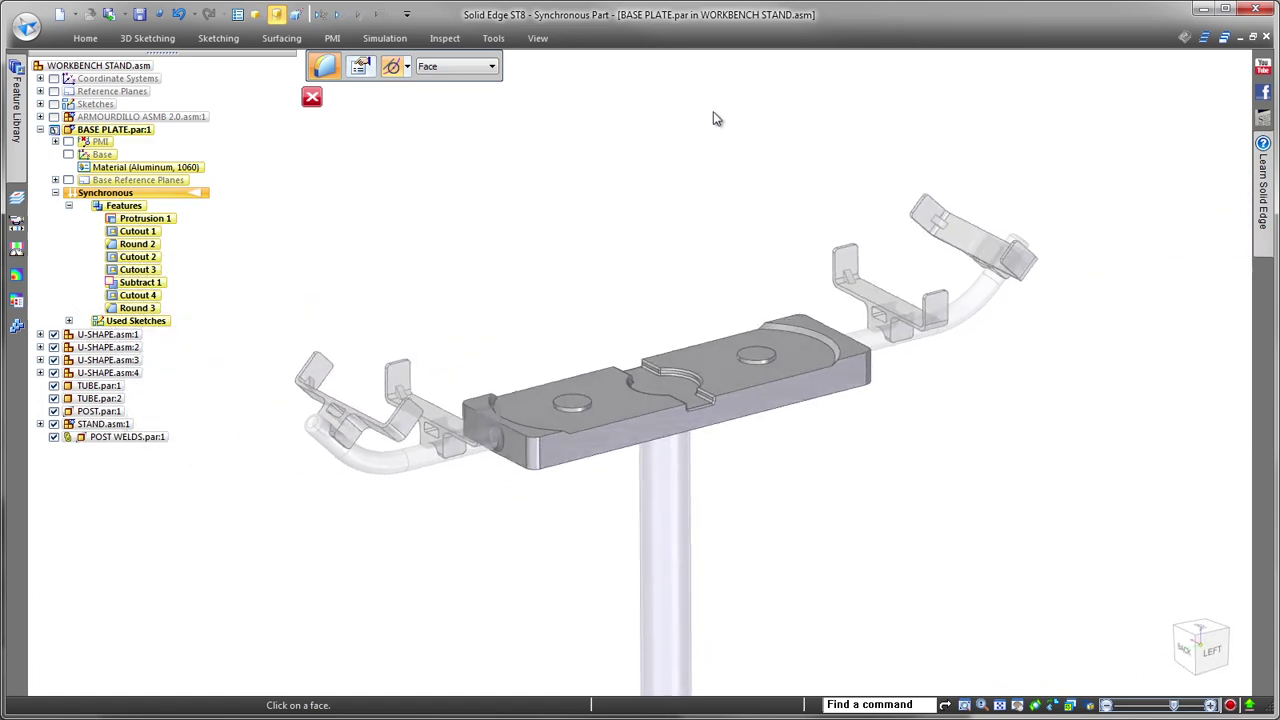
click(312, 98)
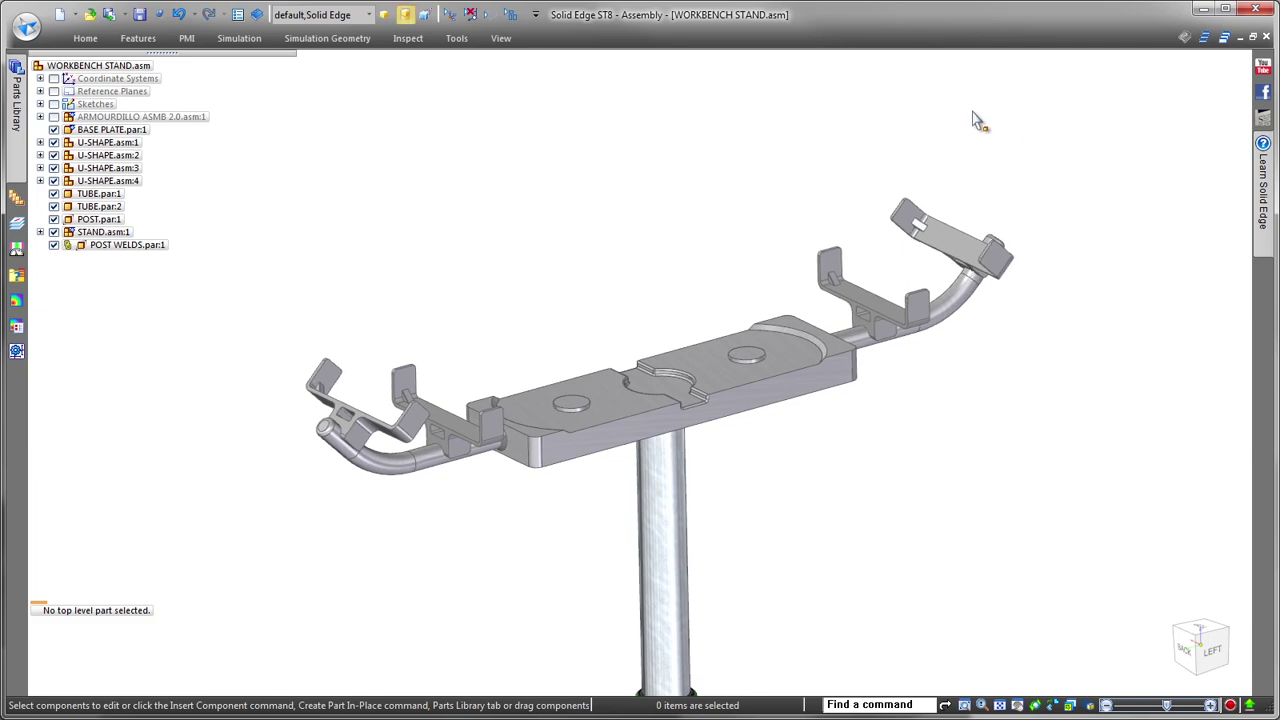
click(55, 117)
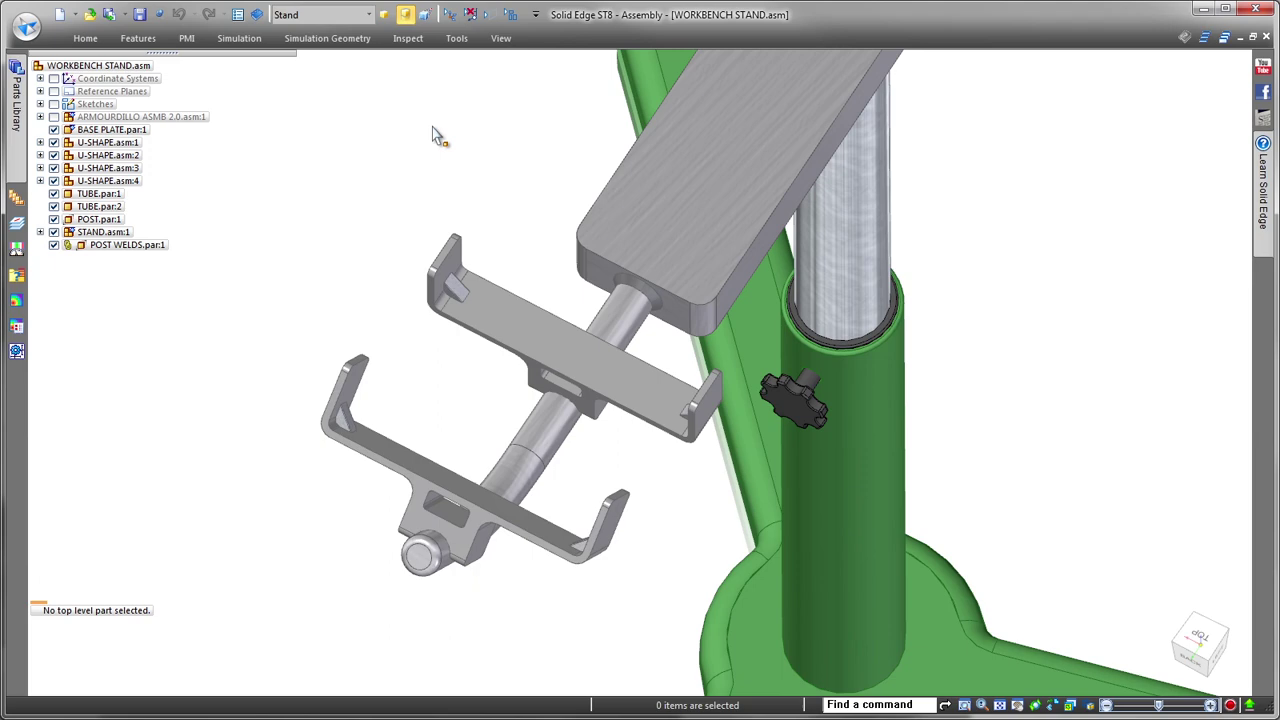
- Create an in-place part from the ISO WELD BEADS Part template with Steel material, saved as FIXTURE WELDS
click(85, 38)
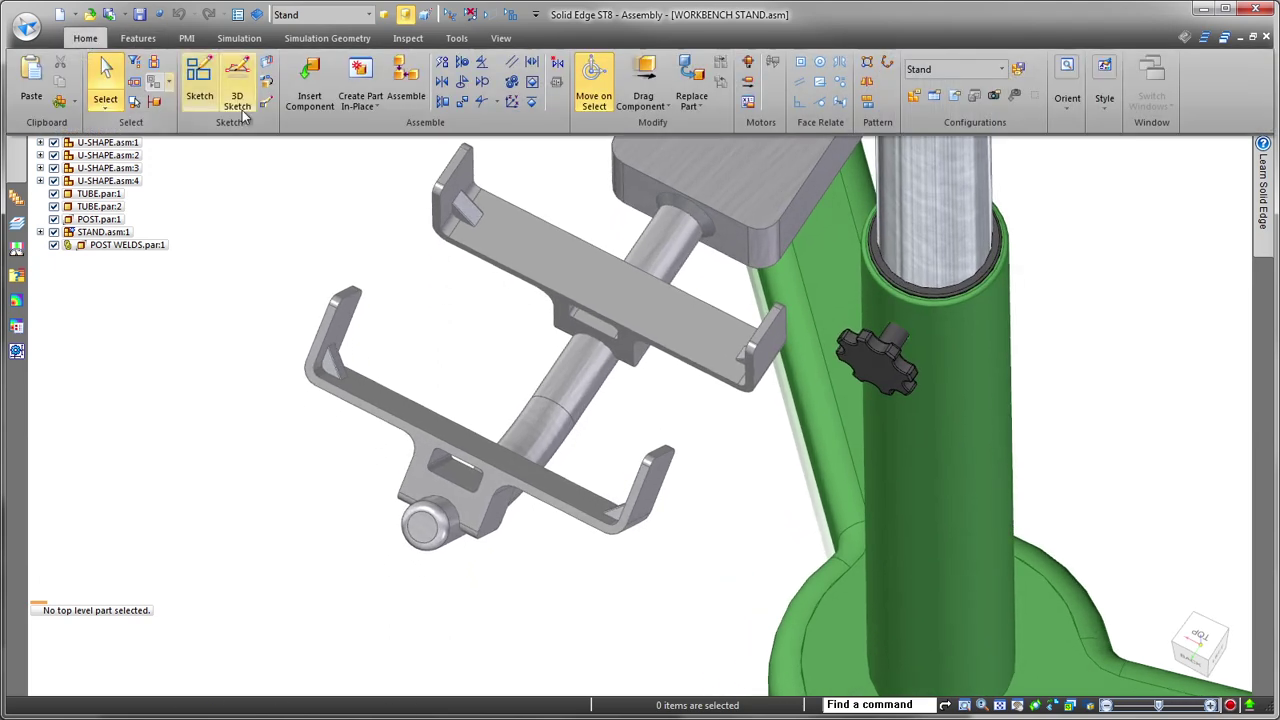
click(361, 80)
click(589, 70)
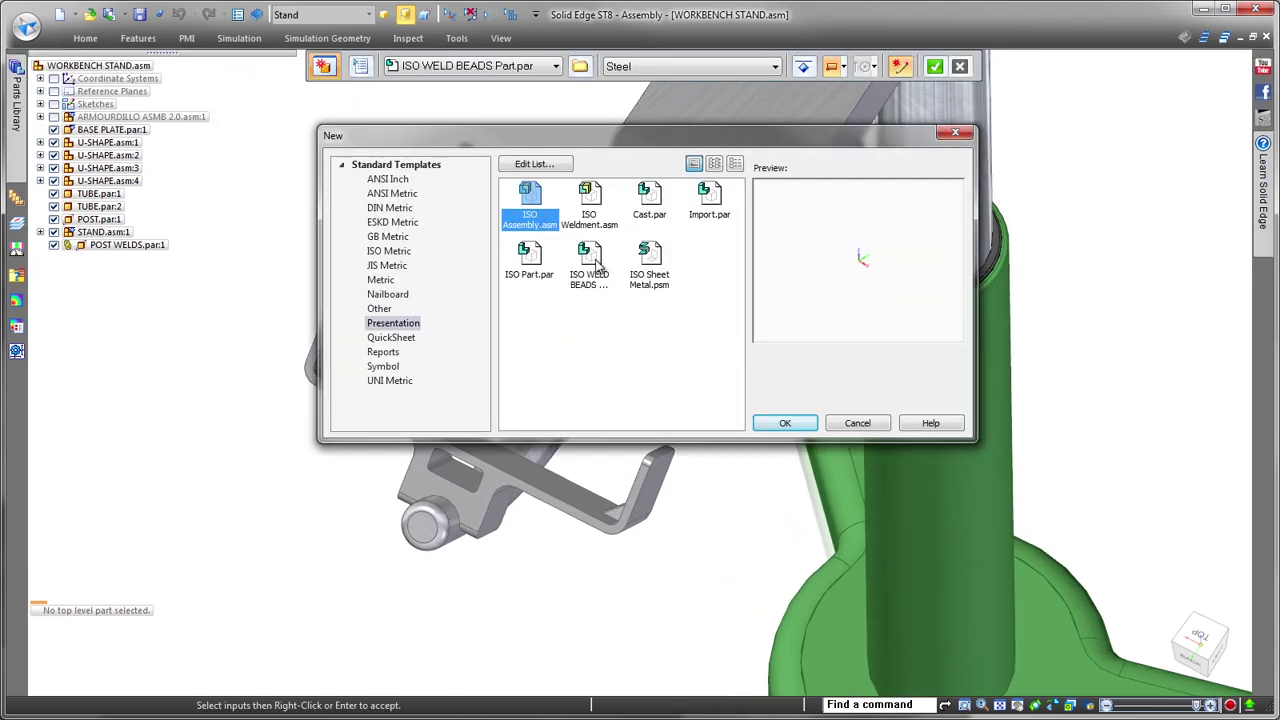
double_click(597, 263)
click(932, 68)
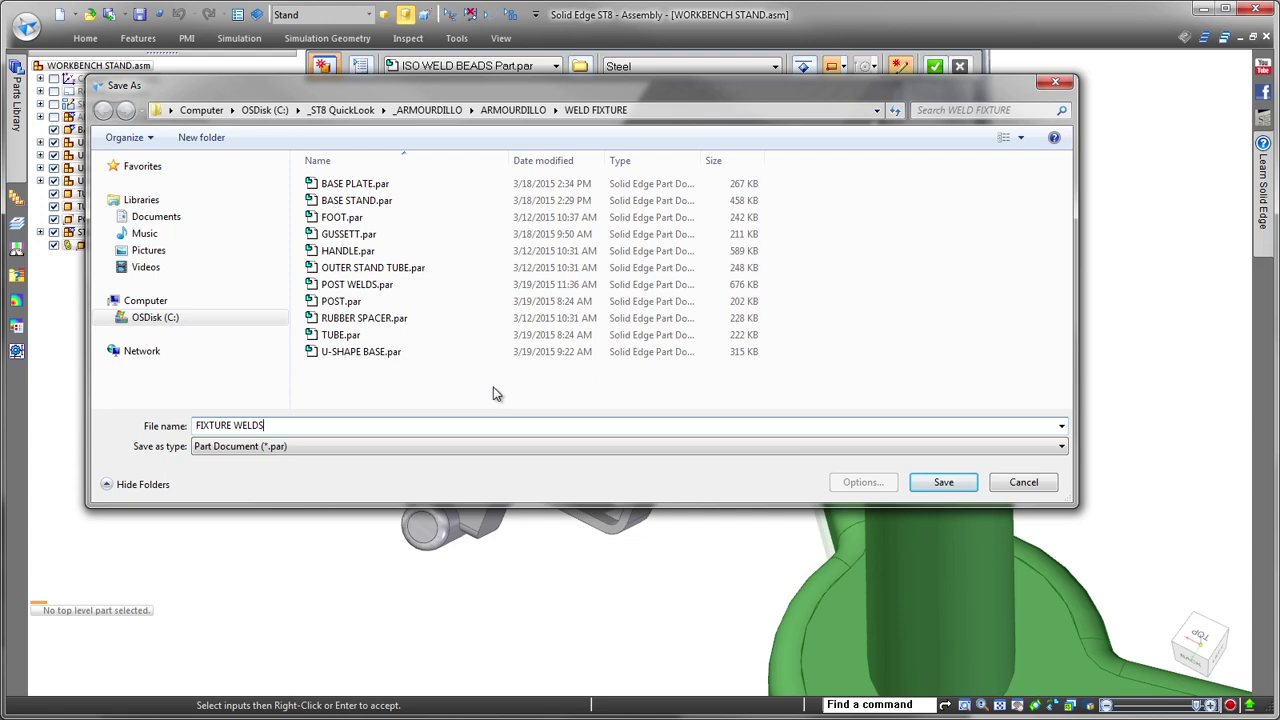
click(941, 484)
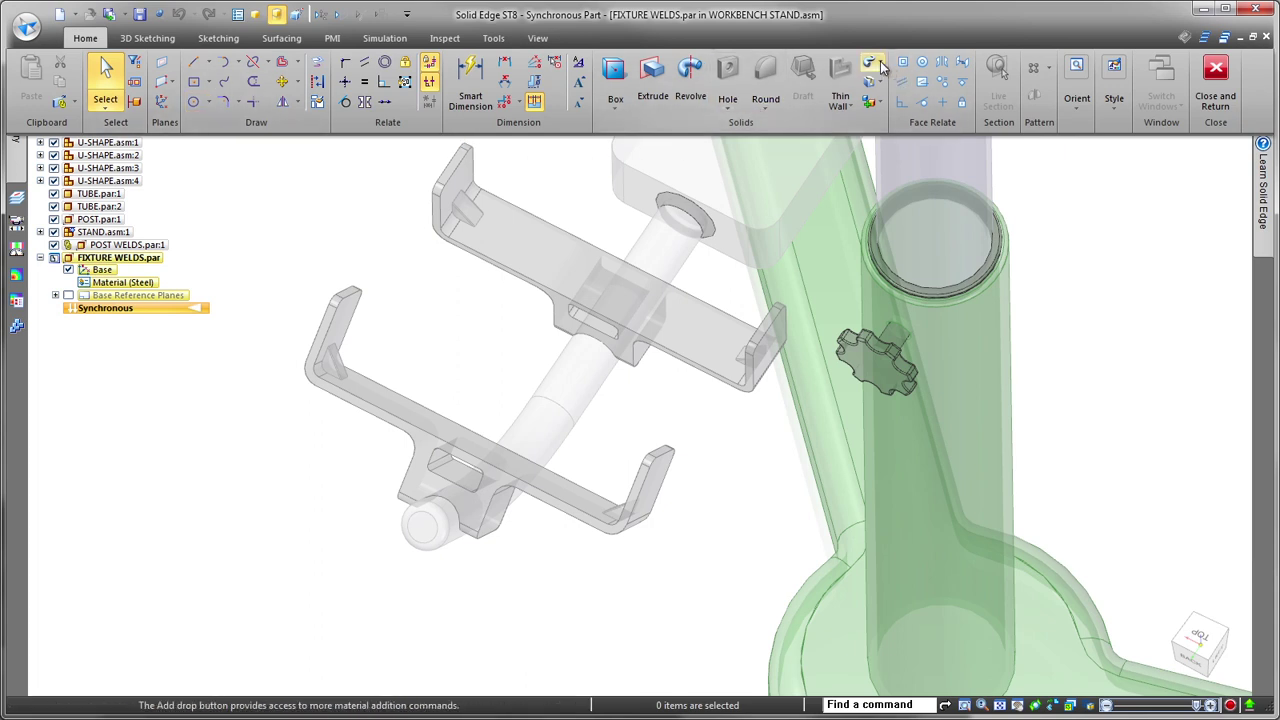
- Add a fillet weld with 3 mm base thickness between the curved tube and the side face of the outer U-shape bracket
click(882, 66)
click(940, 188)
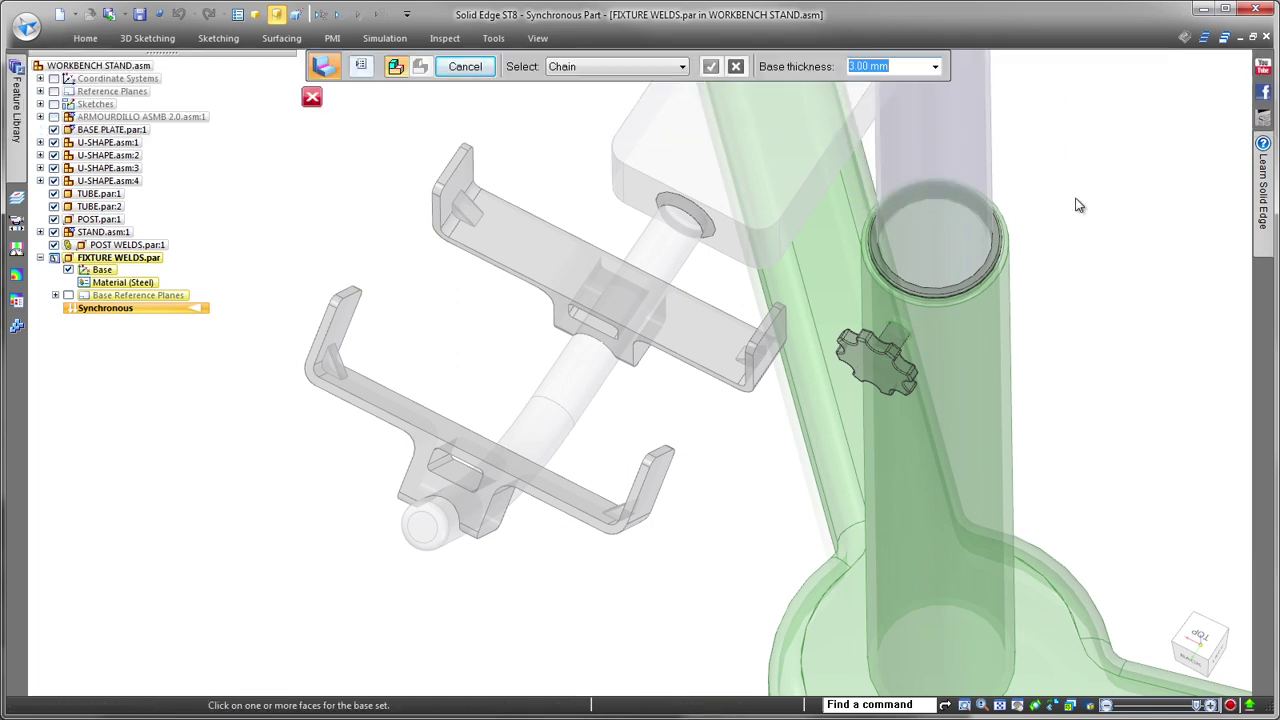
click(453, 539)
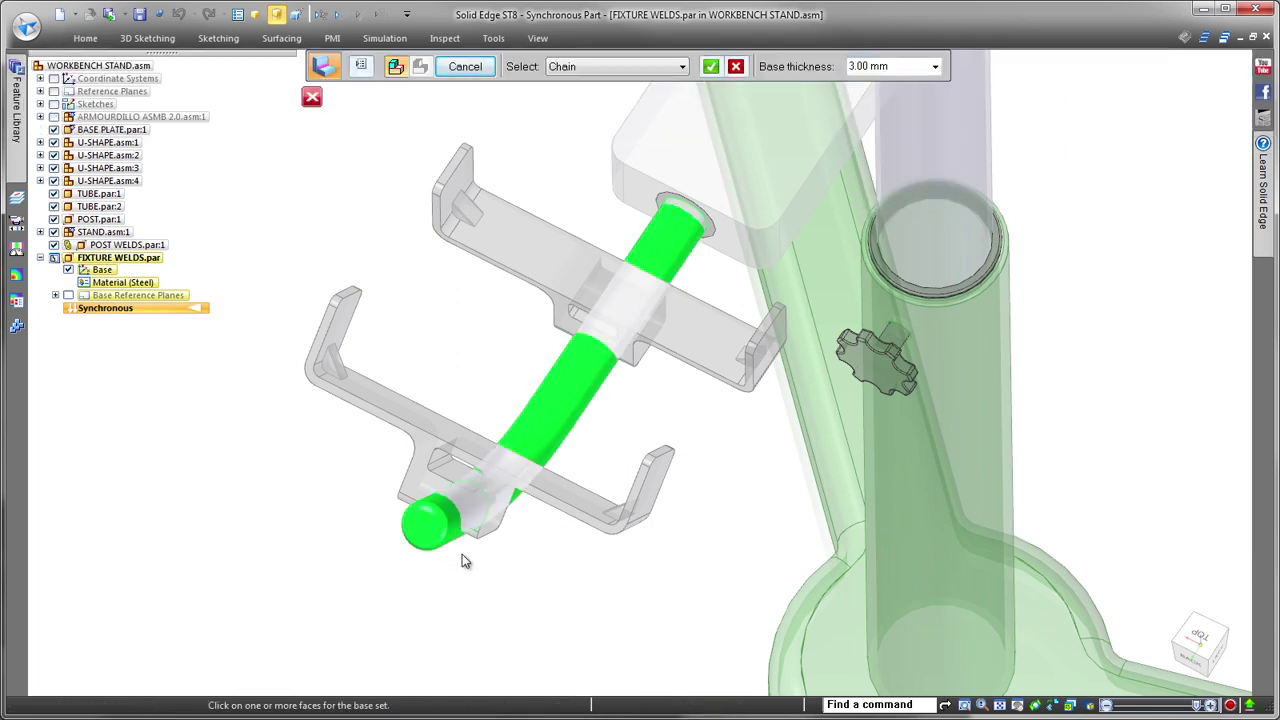
right_click(495, 595)
click(418, 474)
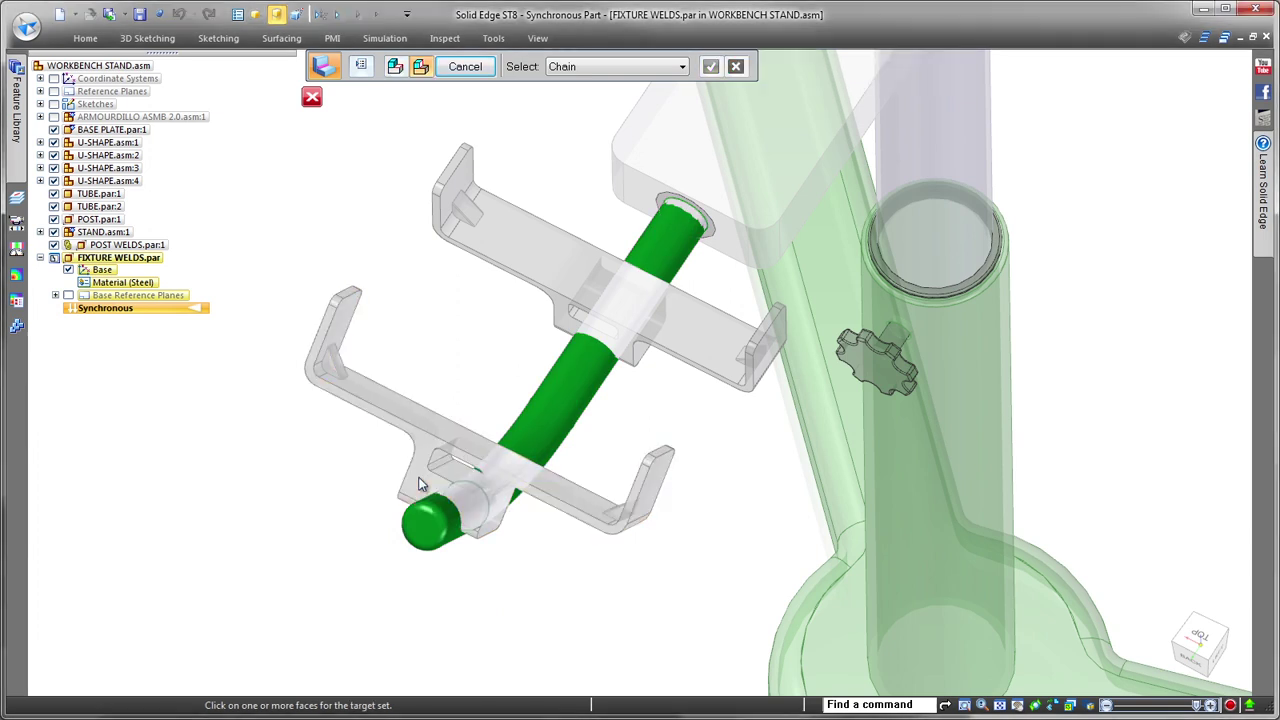
right_click(271, 478)
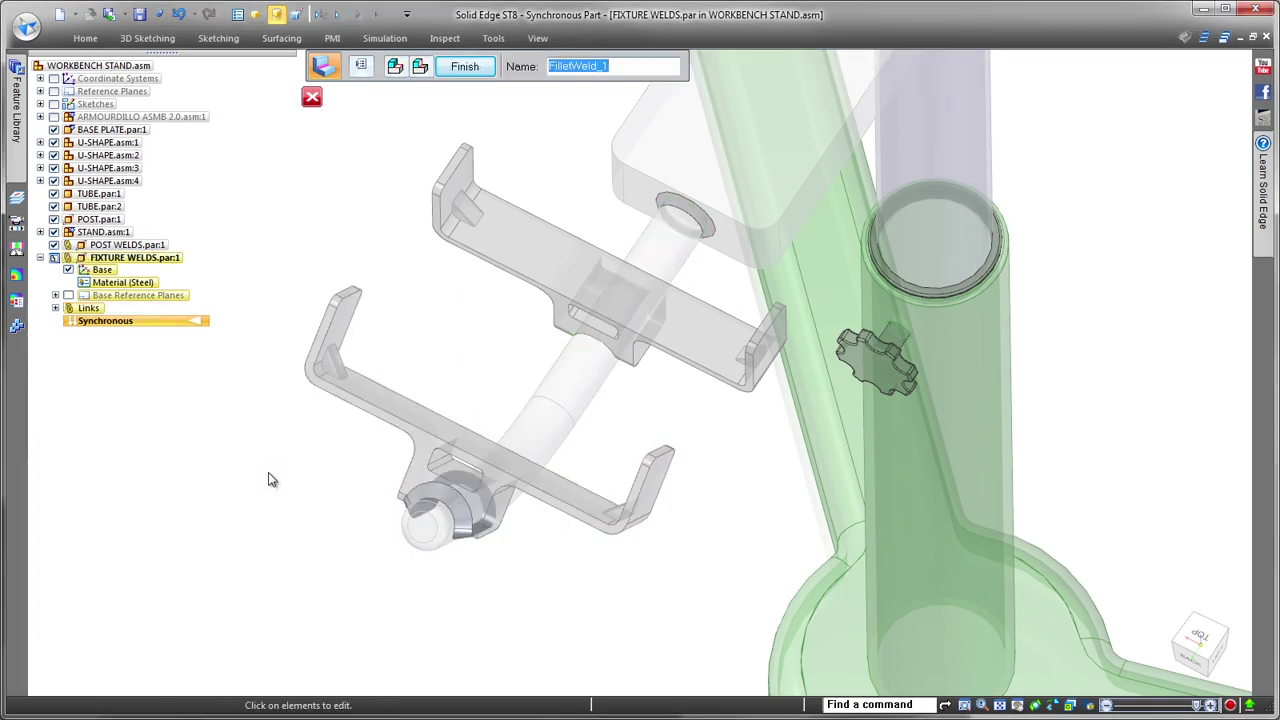
right_click(268, 472)
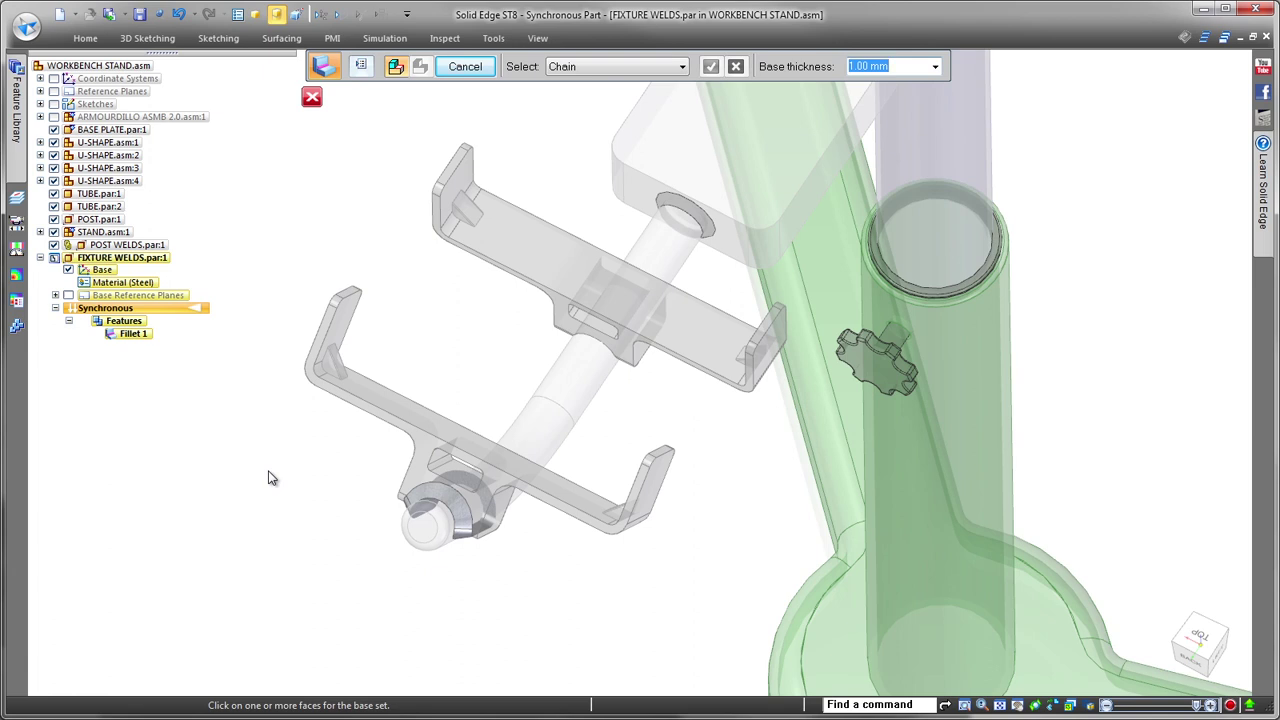
- Add a fillet weld with 1 mm base thickness between the outer U-shape bracket's inner face and its two corner gussets
click(425, 418)
right_click(433, 304)
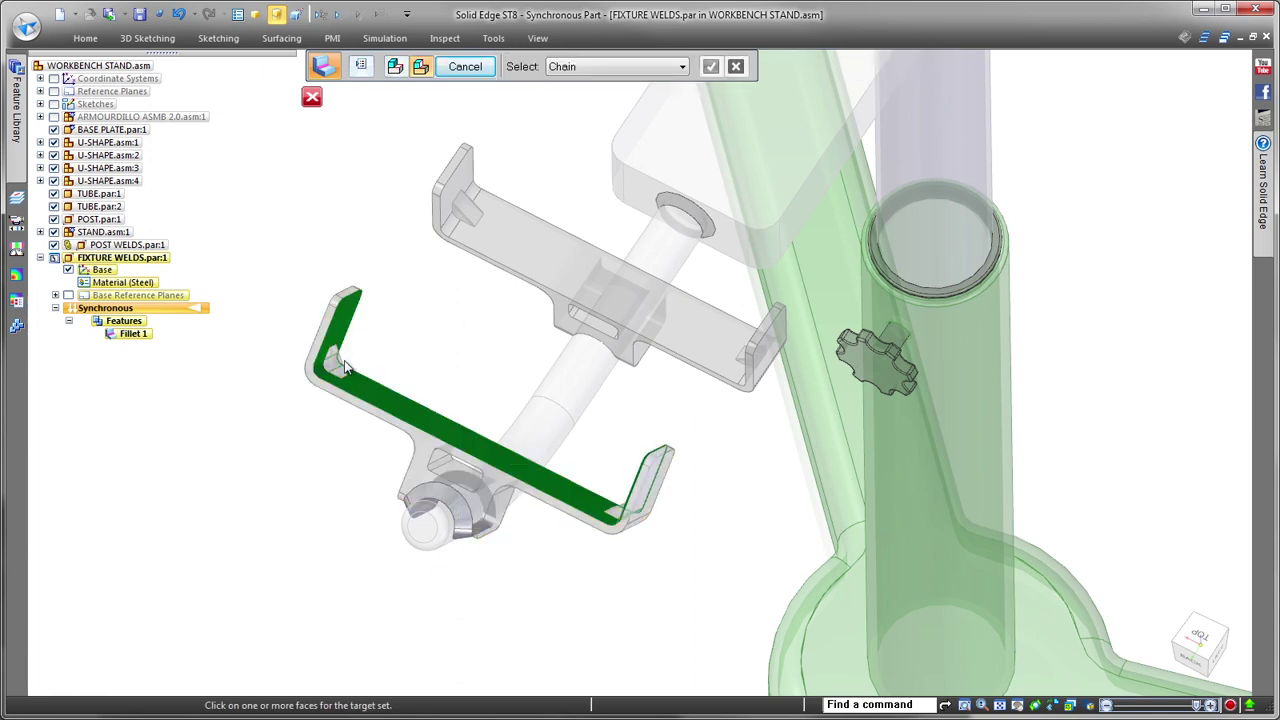
right_click(617, 515)
click(673, 503)
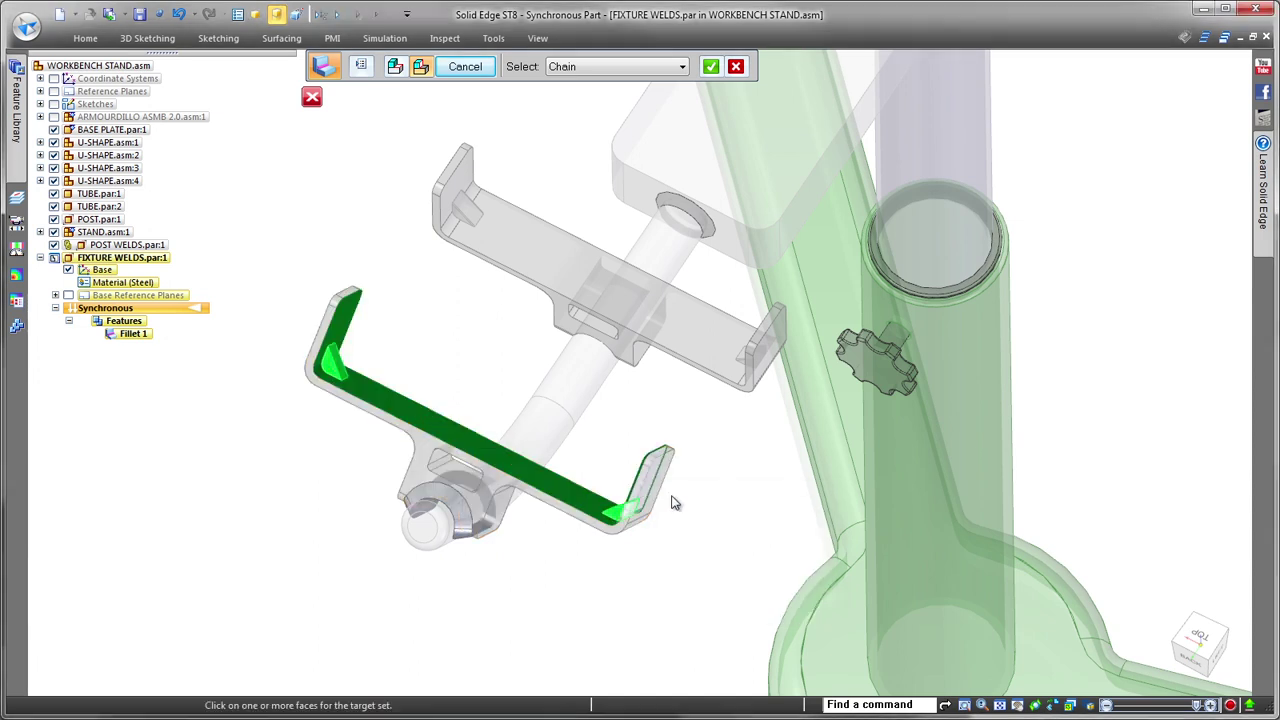
right_click(440, 314)
right_click(440, 314)
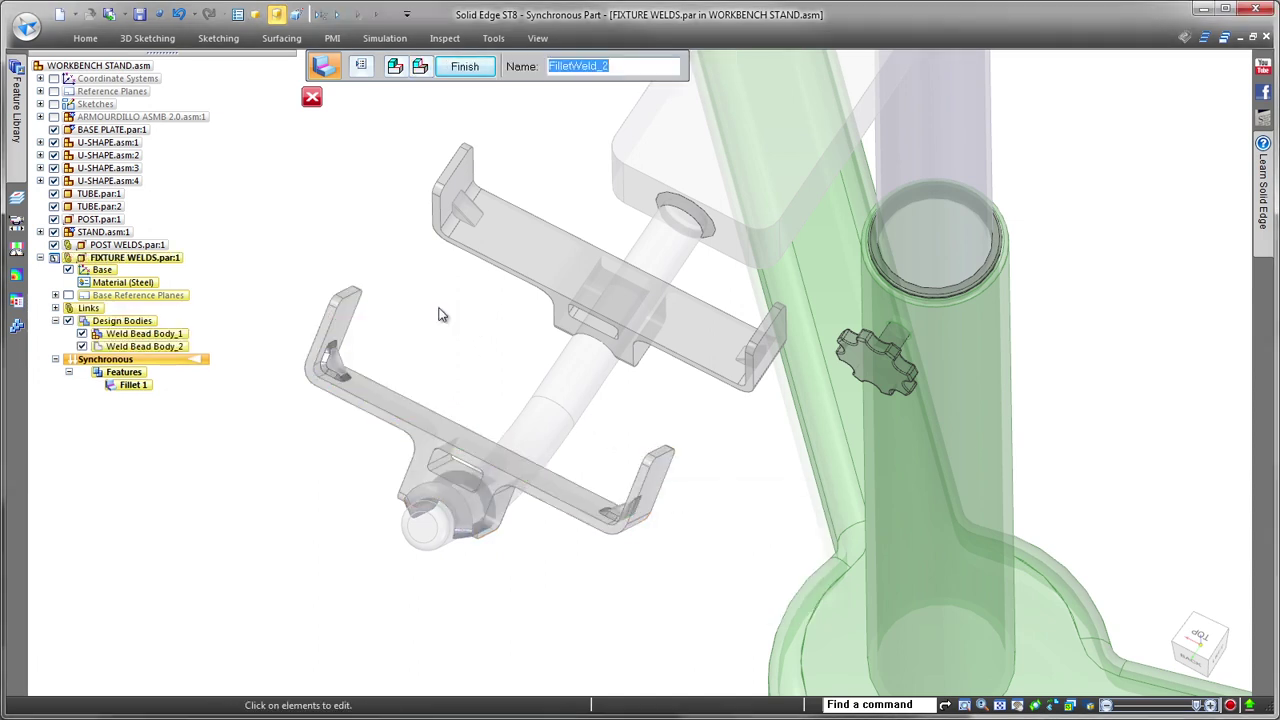
right_click(439, 314)
key(Escape)
- Save the FIXTURE WELDS part and return to the workbench stand assembly
key(ctrl+i)
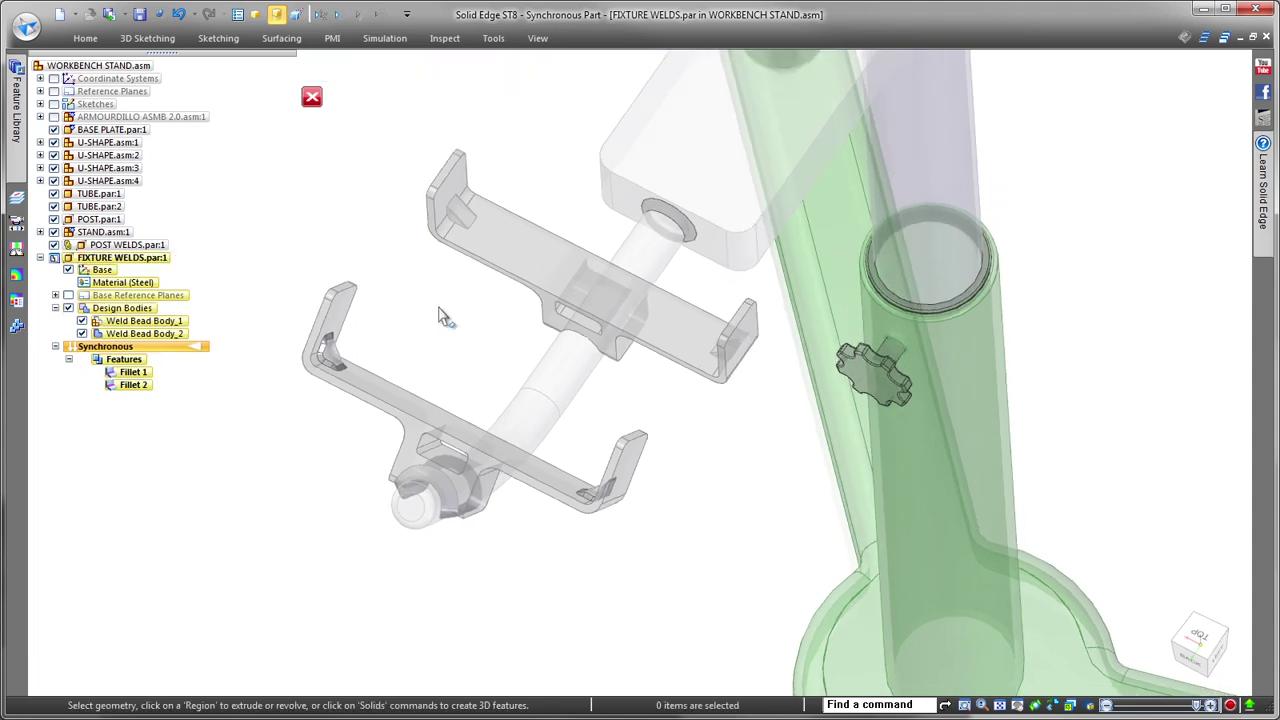
click(139, 14)
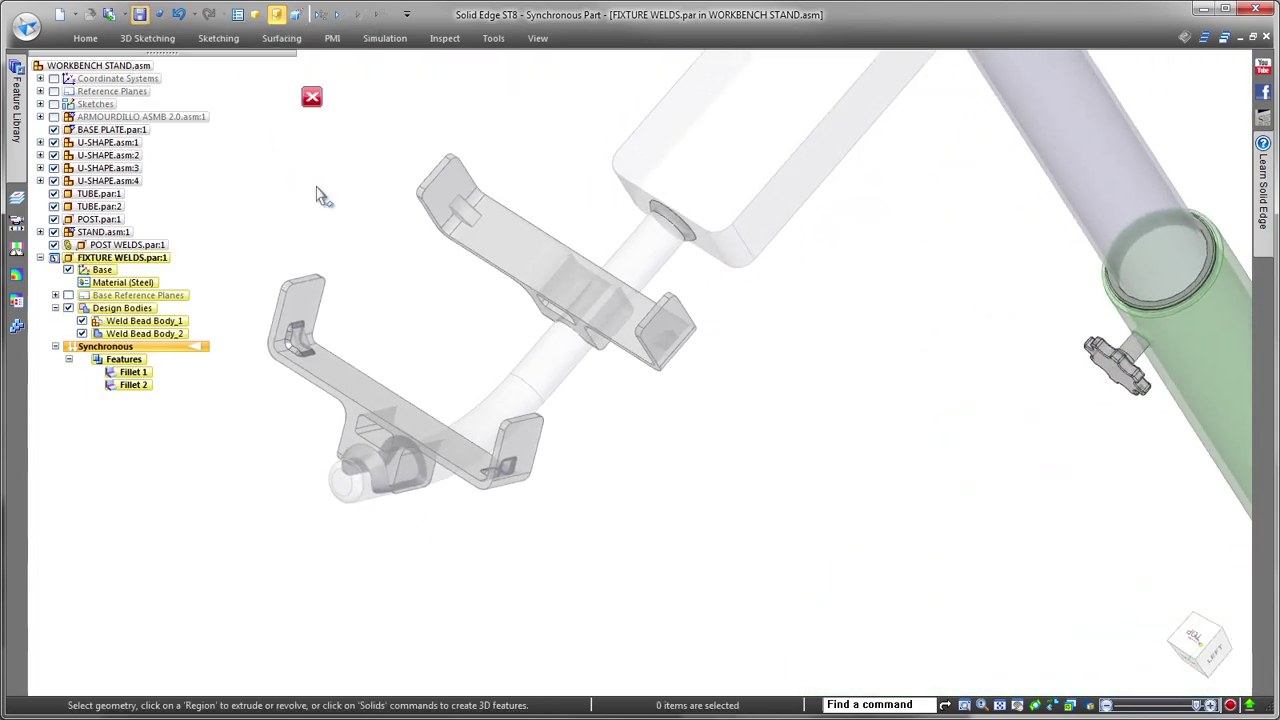
click(312, 98)
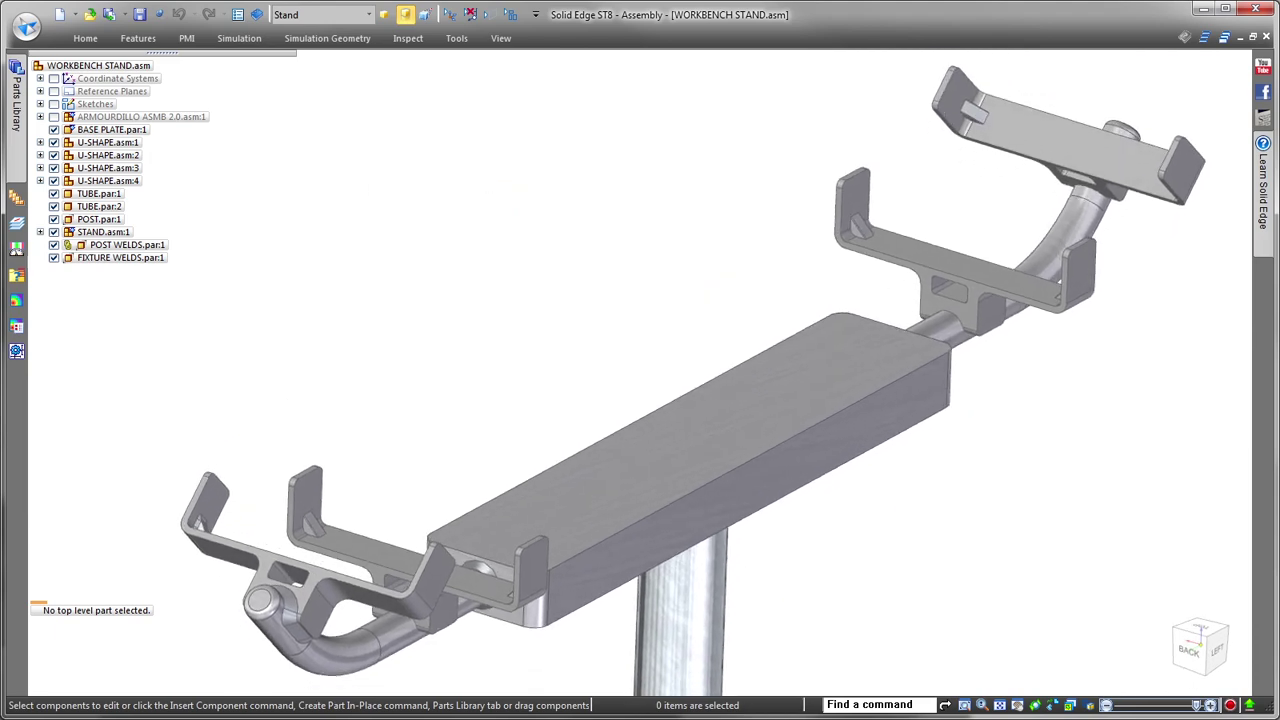
- Duplicate the FIXTURE WELDS part from its U-shape bracket onto all matching U-SHAPE occurrences
click(130, 257)
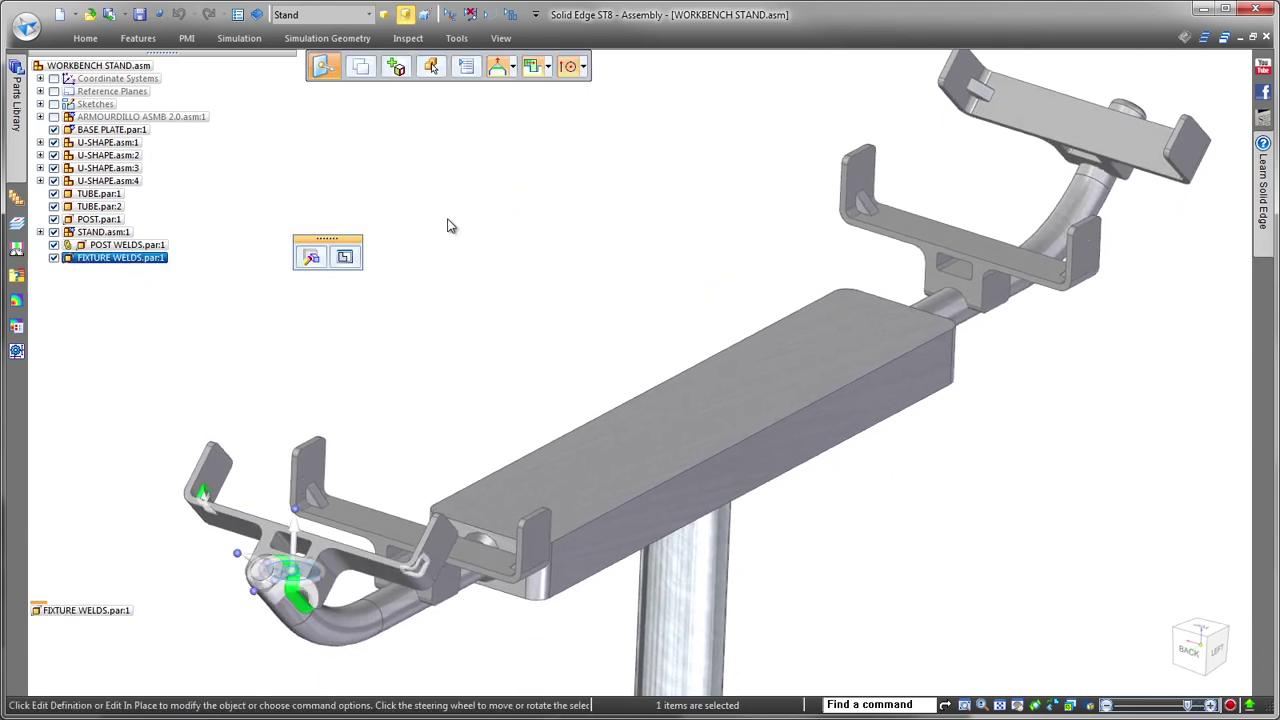
click(85, 38)
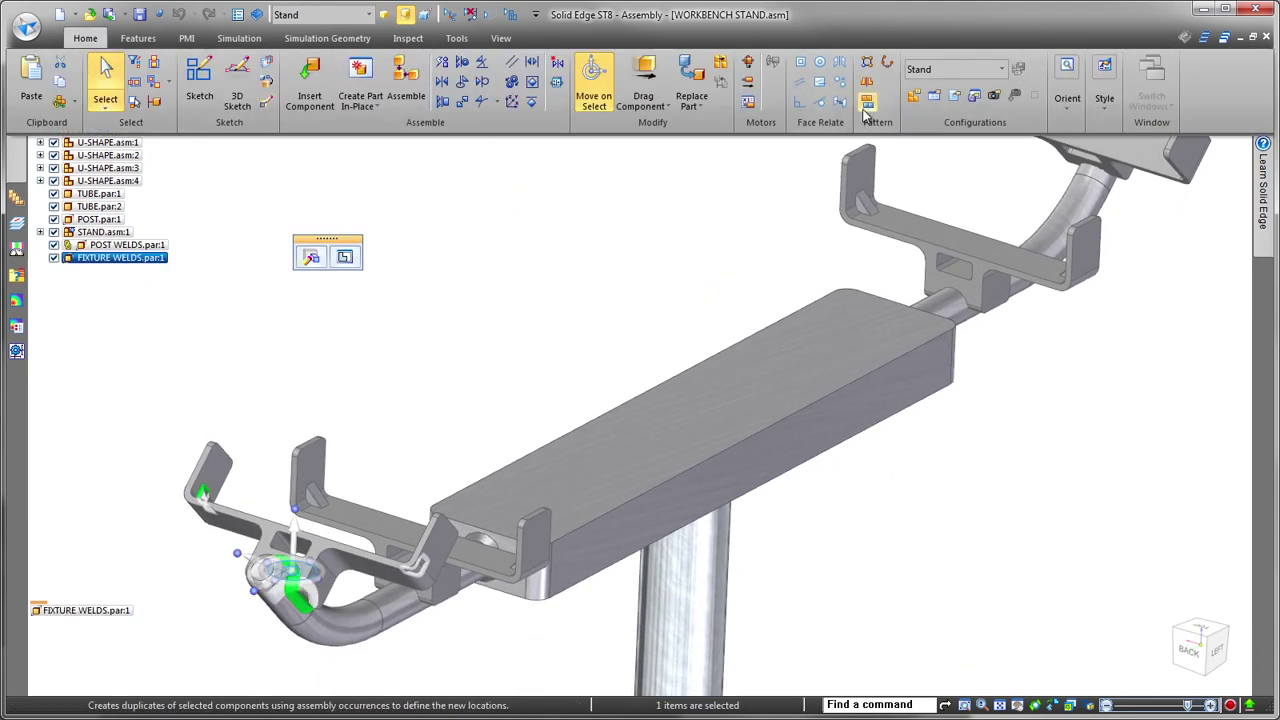
click(826, 112)
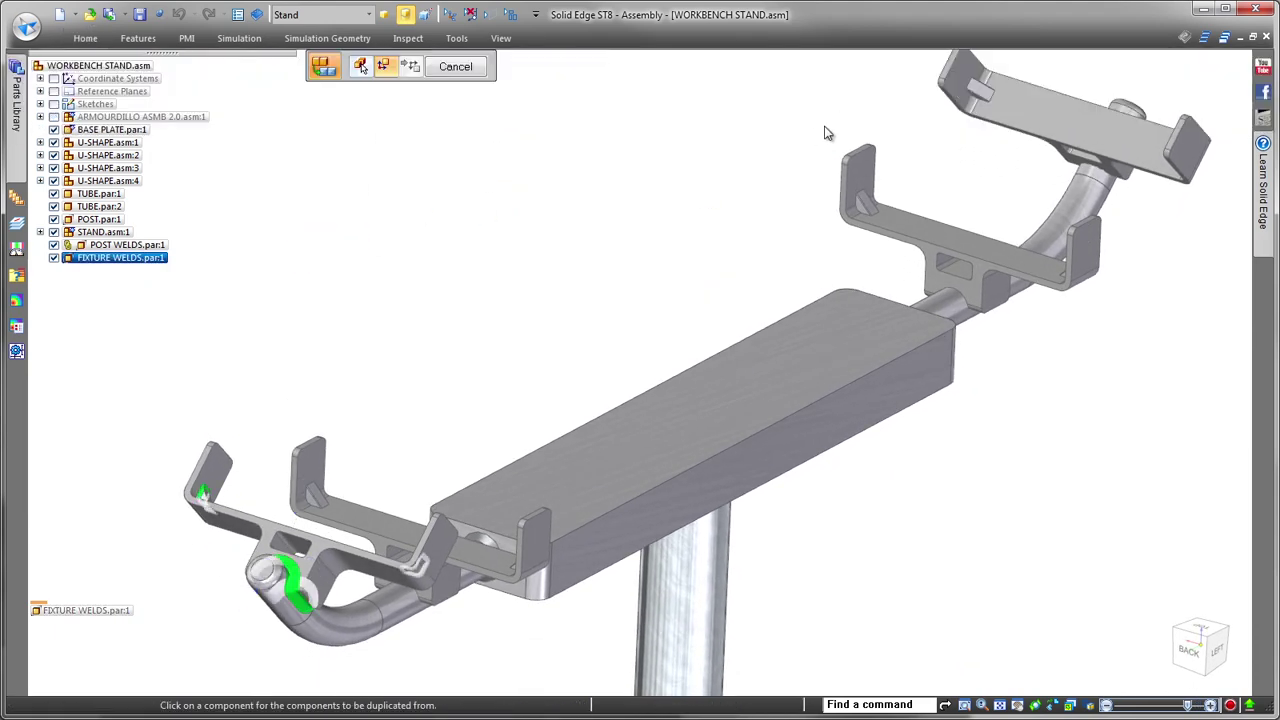
click(300, 525)
click(509, 66)
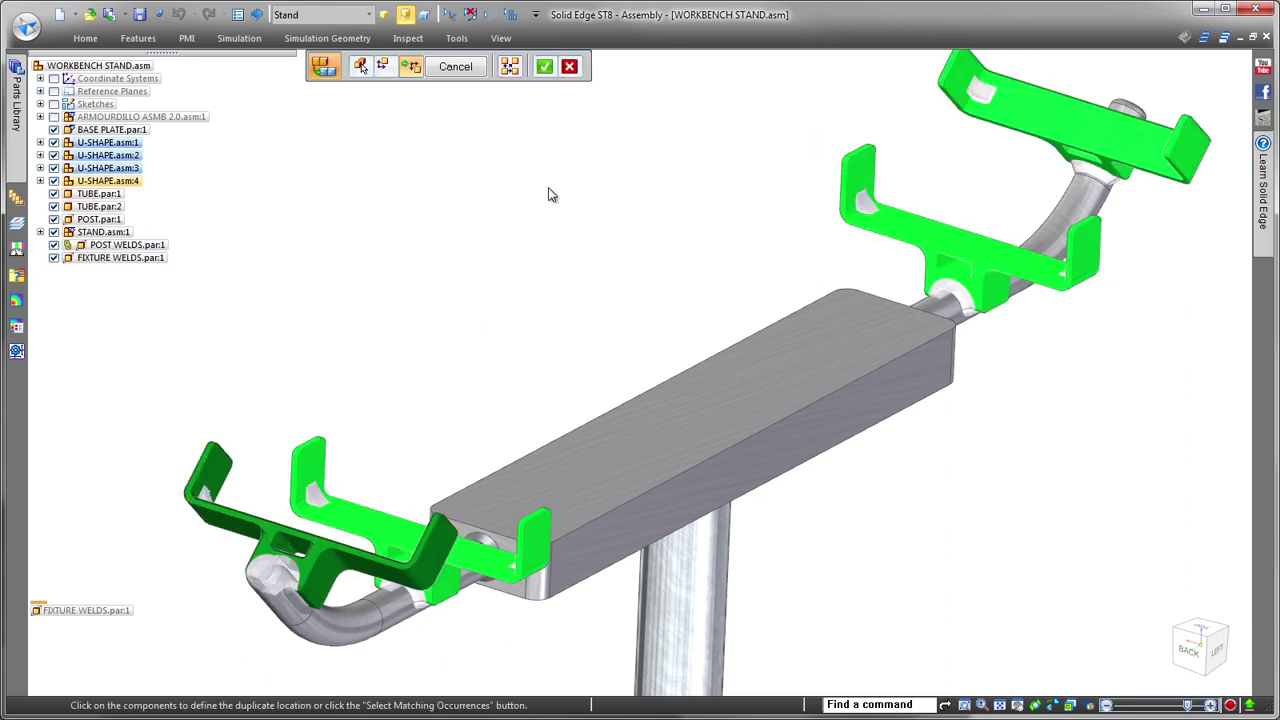
right_click(553, 243)
right_click(553, 243)
key(Escape)
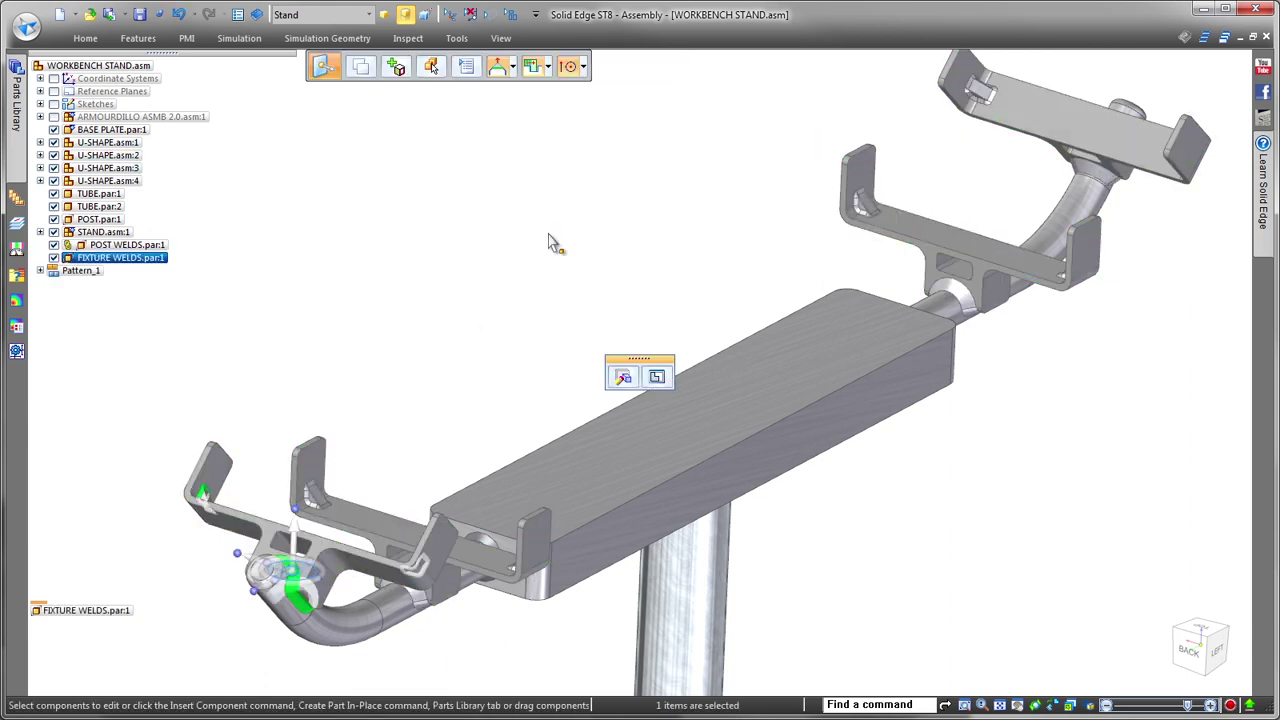
key(Escape)
middle_drag(549, 231, 562, 186)
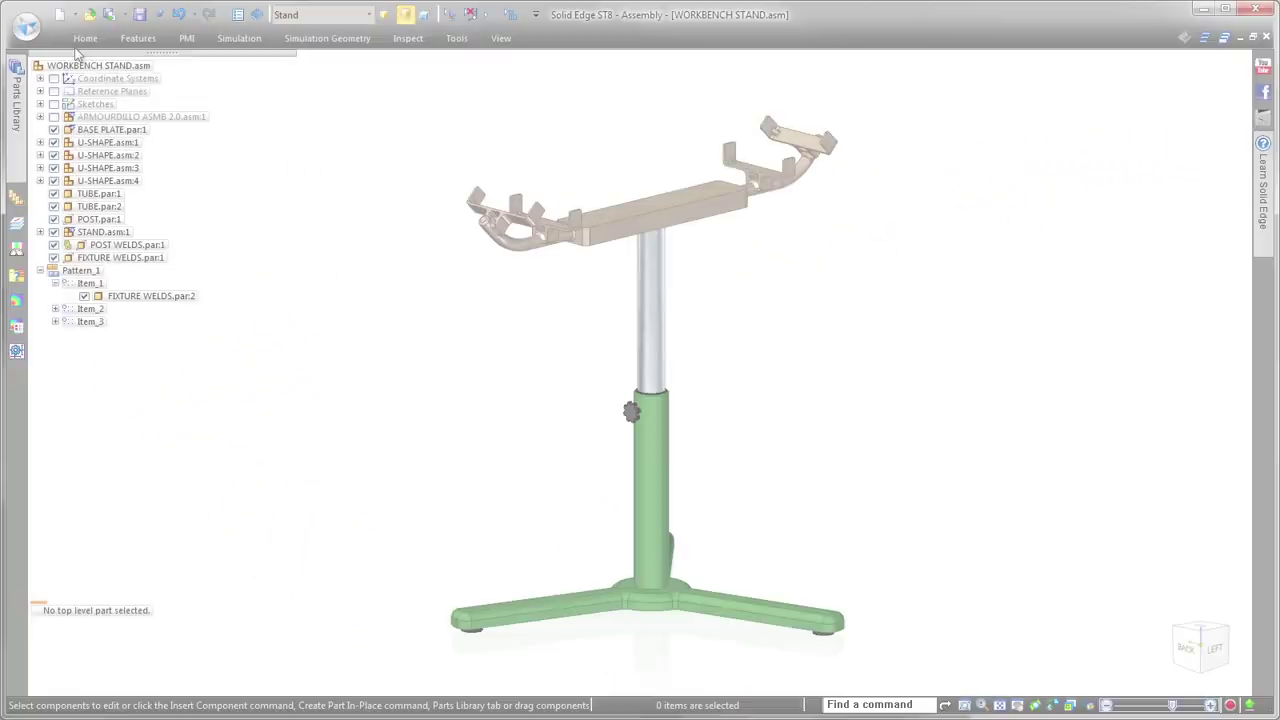
- Create a drawing of the workbench stand assembly
click(26, 26)
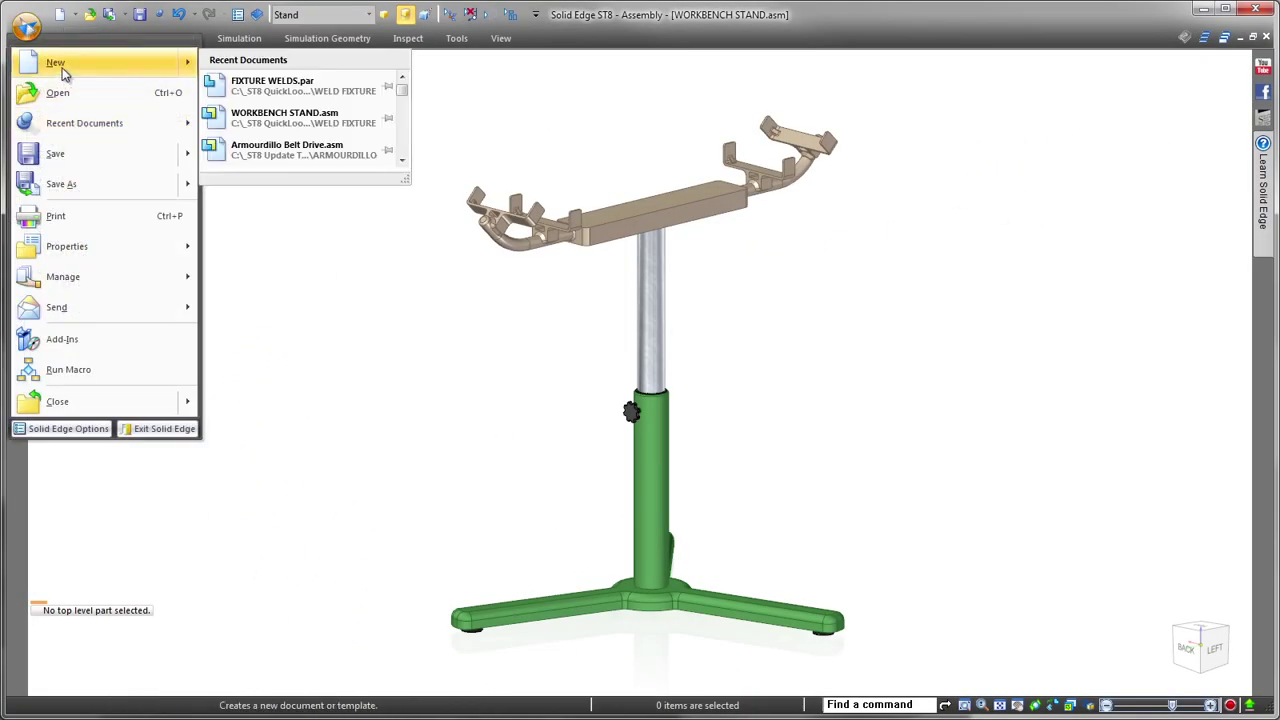
mouse_move(57, 63)
click(340, 120)
click(625, 396)
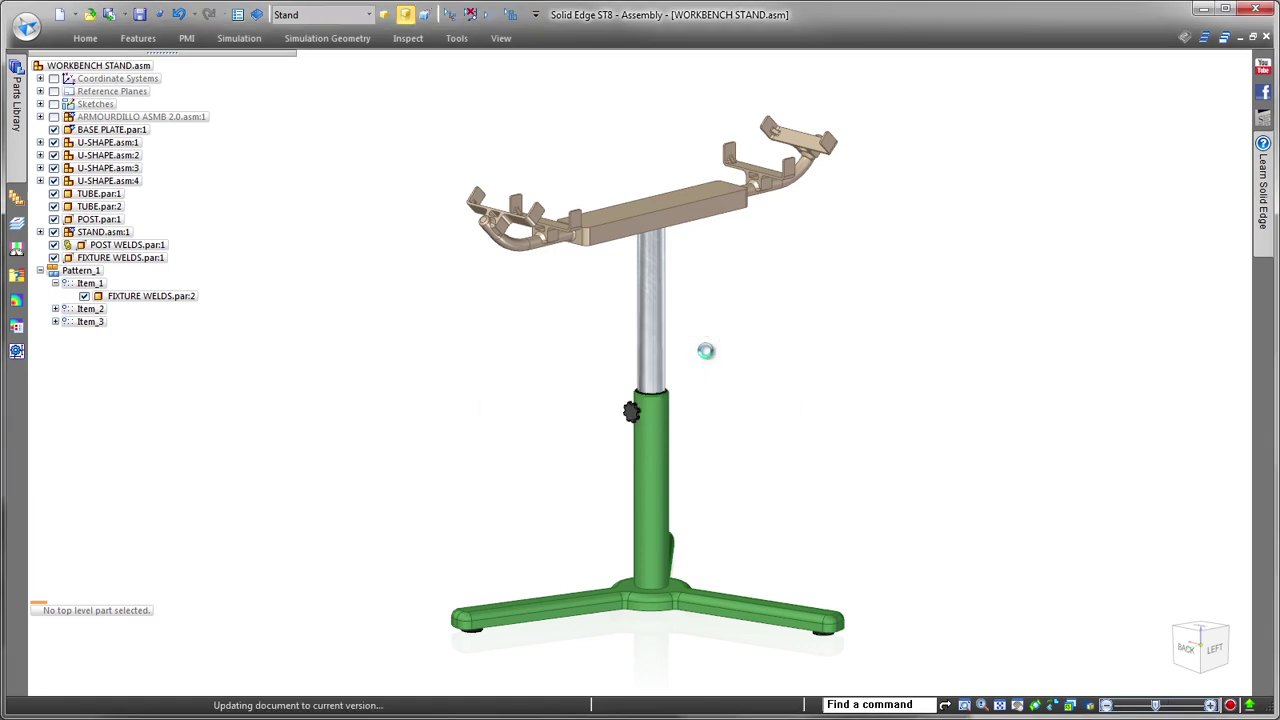
- Place a front view of the stand at 1:5 scale on the drawing sheet
click(758, 66)
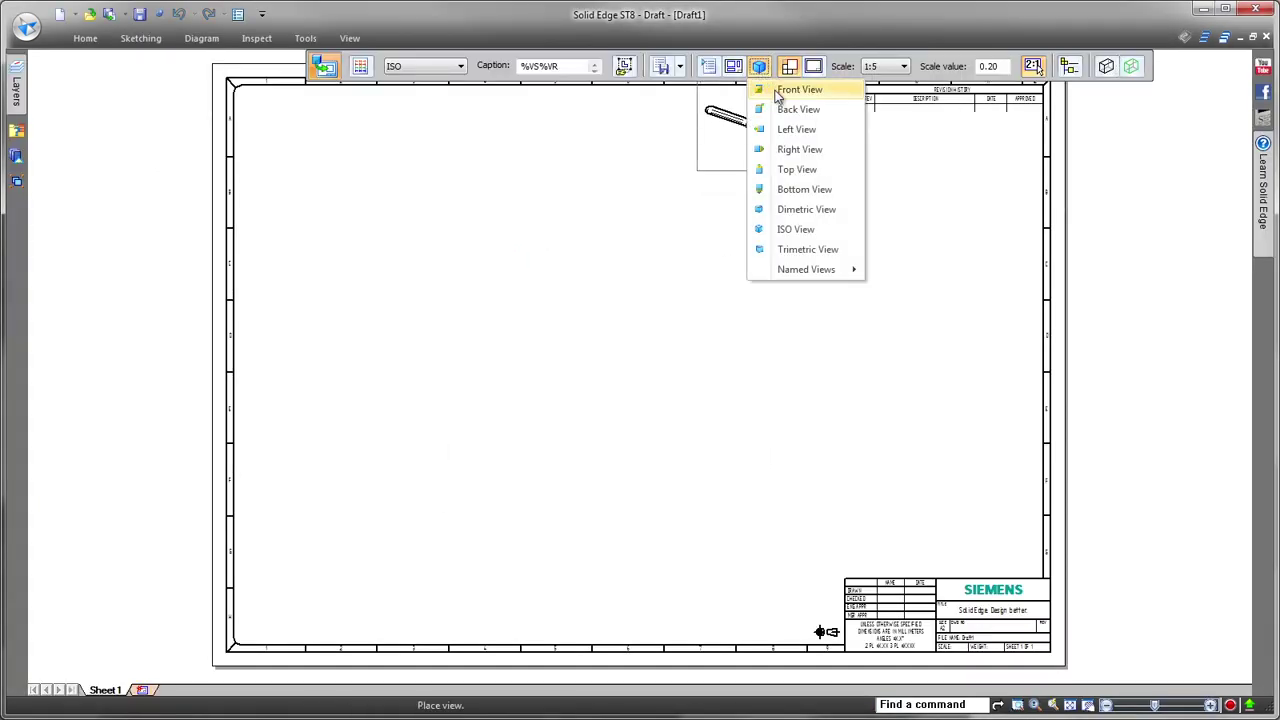
click(760, 89)
click(410, 350)
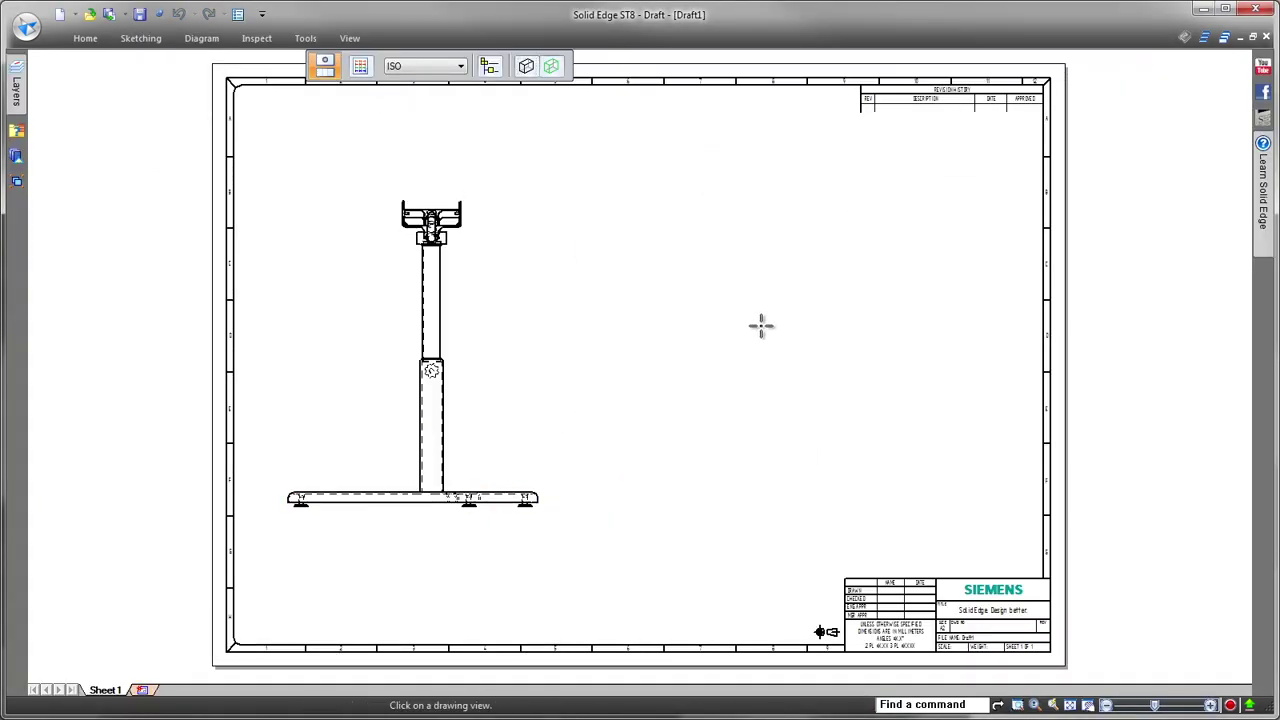
- Draw a vertical cutting plane line through the centre of the bracket and post top in the front view
right_drag(757, 325, 757, 364)
click(490, 243)
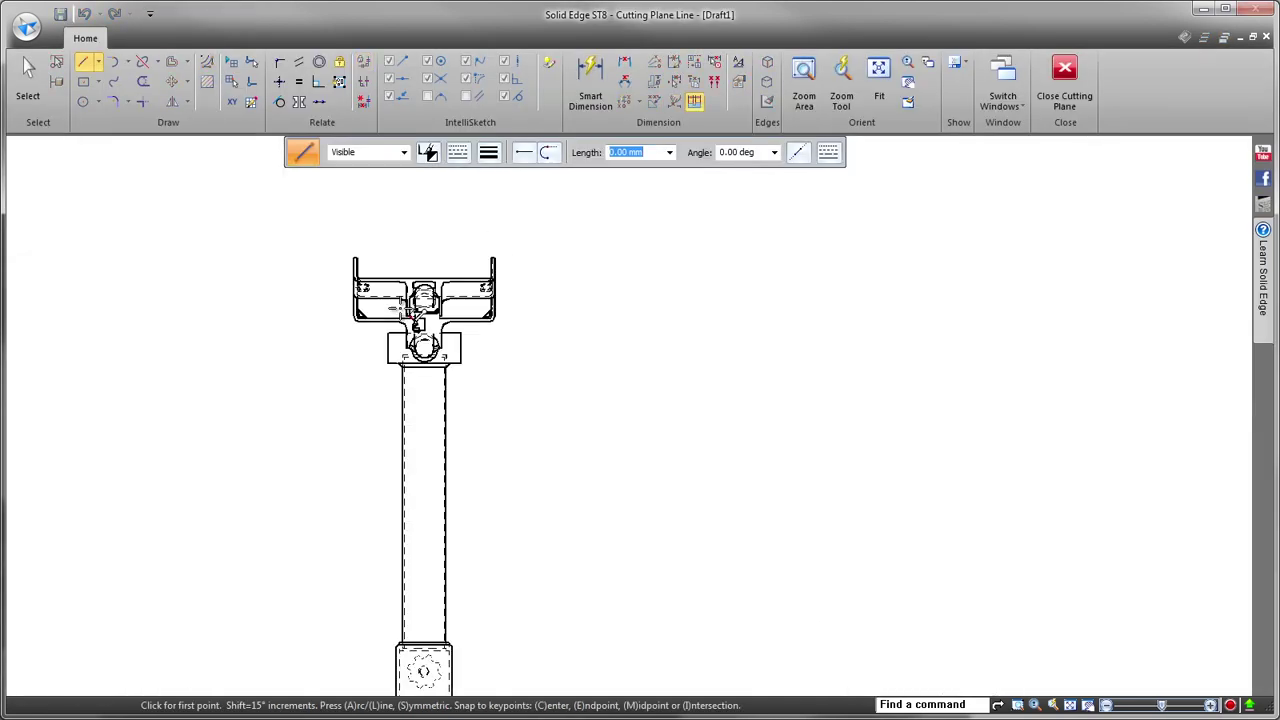
click(431, 415)
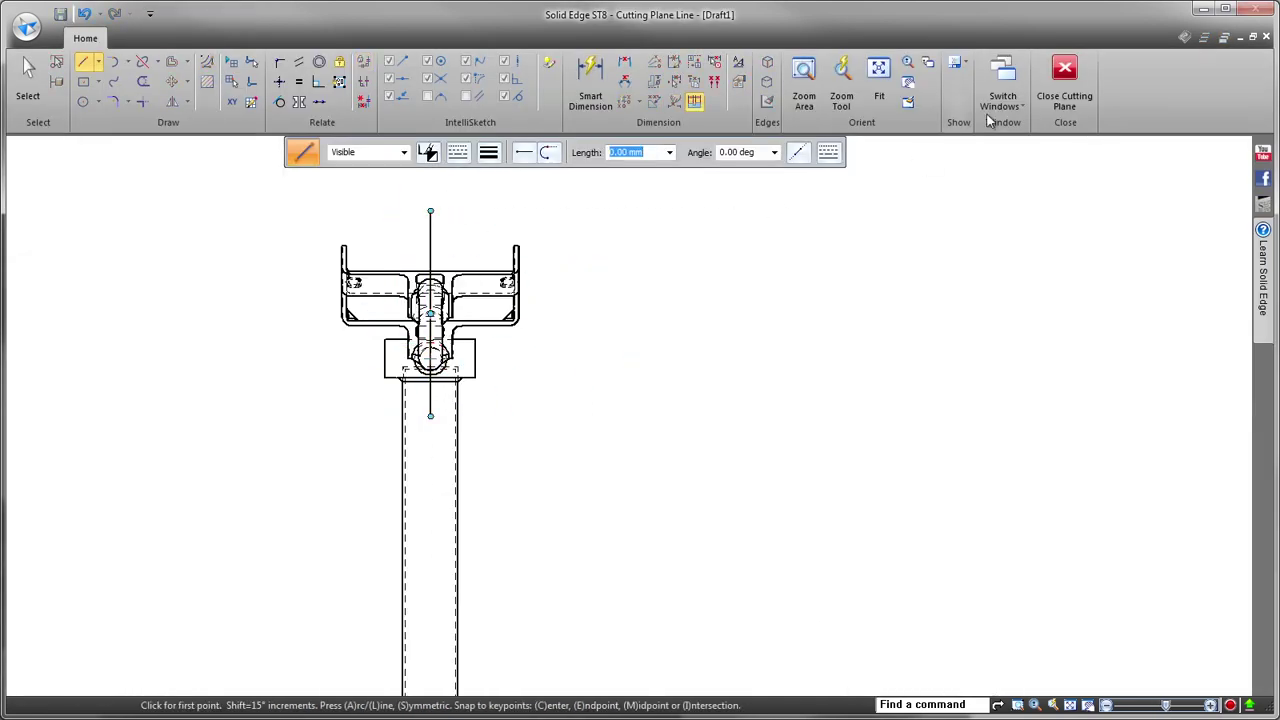
click(1064, 75)
- Create a section view from the A-A cutting plane and place it to the right of the front view
right_click(754, 206)
click(754, 266)
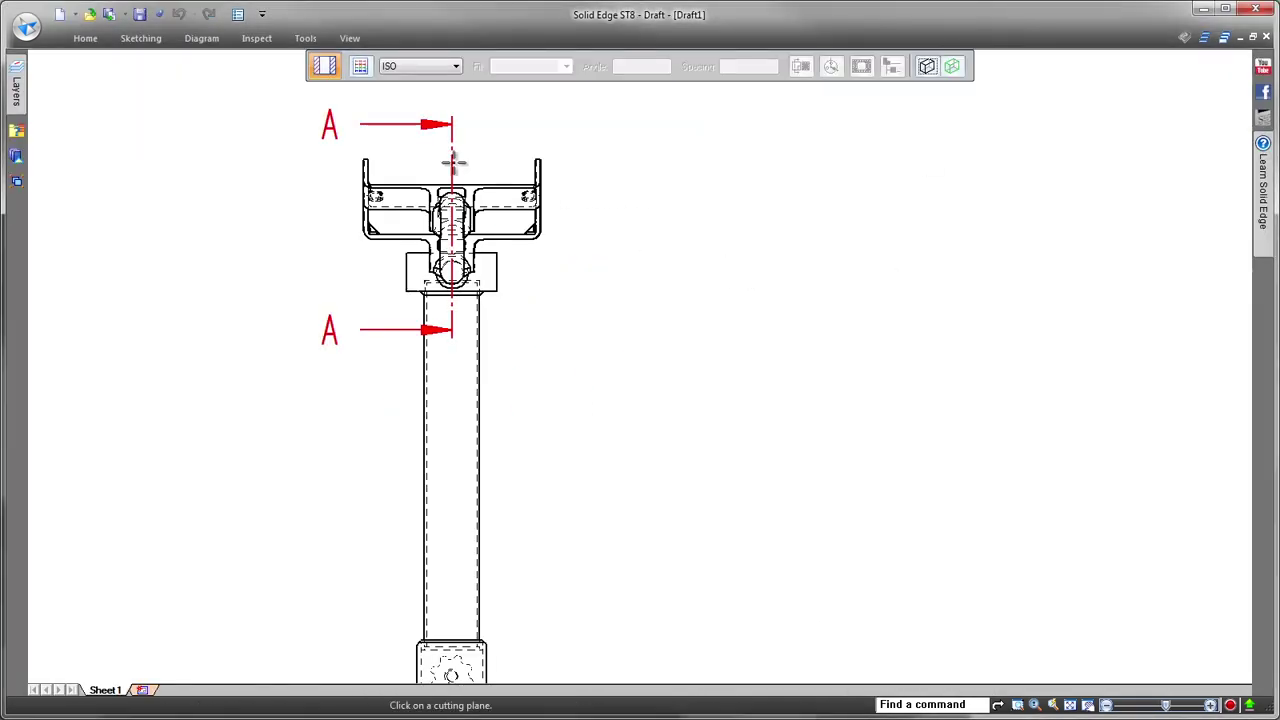
click(453, 163)
click(1100, 163)
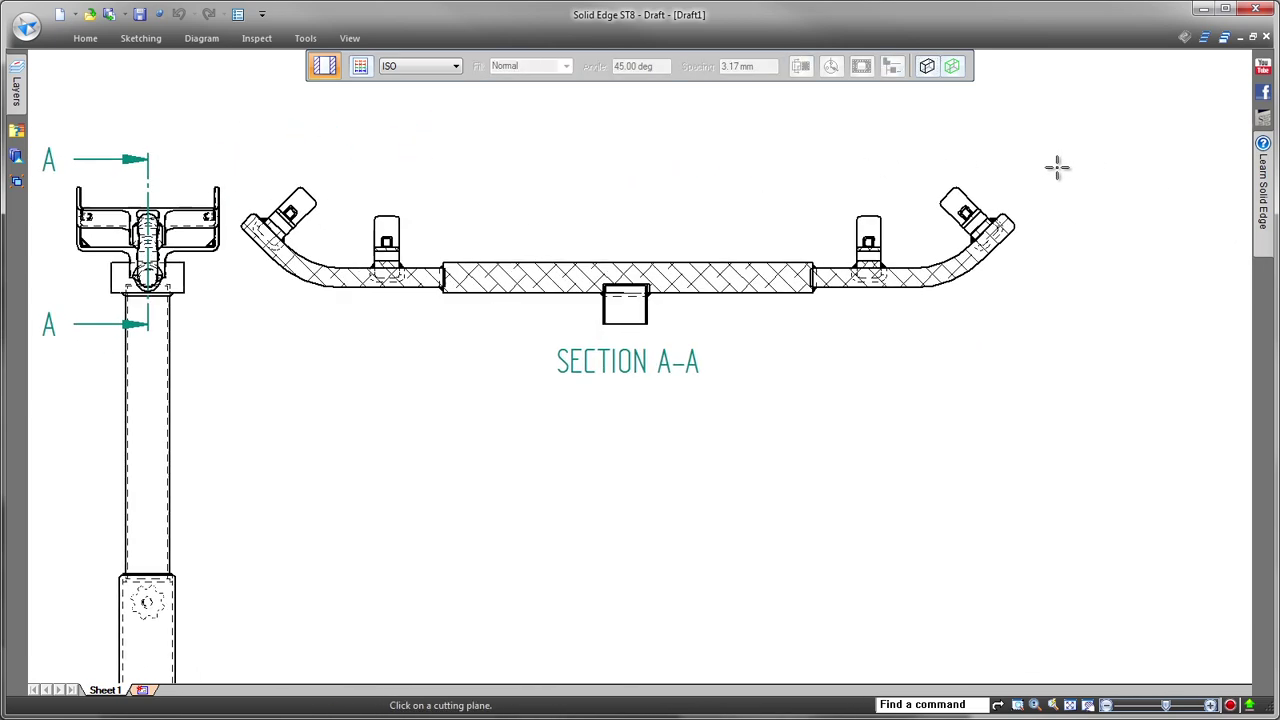
- Create a 2:1 circular detail of the right inner U-shape bracket's weld in Section A-A and place it below the section
right_click(982, 284)
click(960, 310)
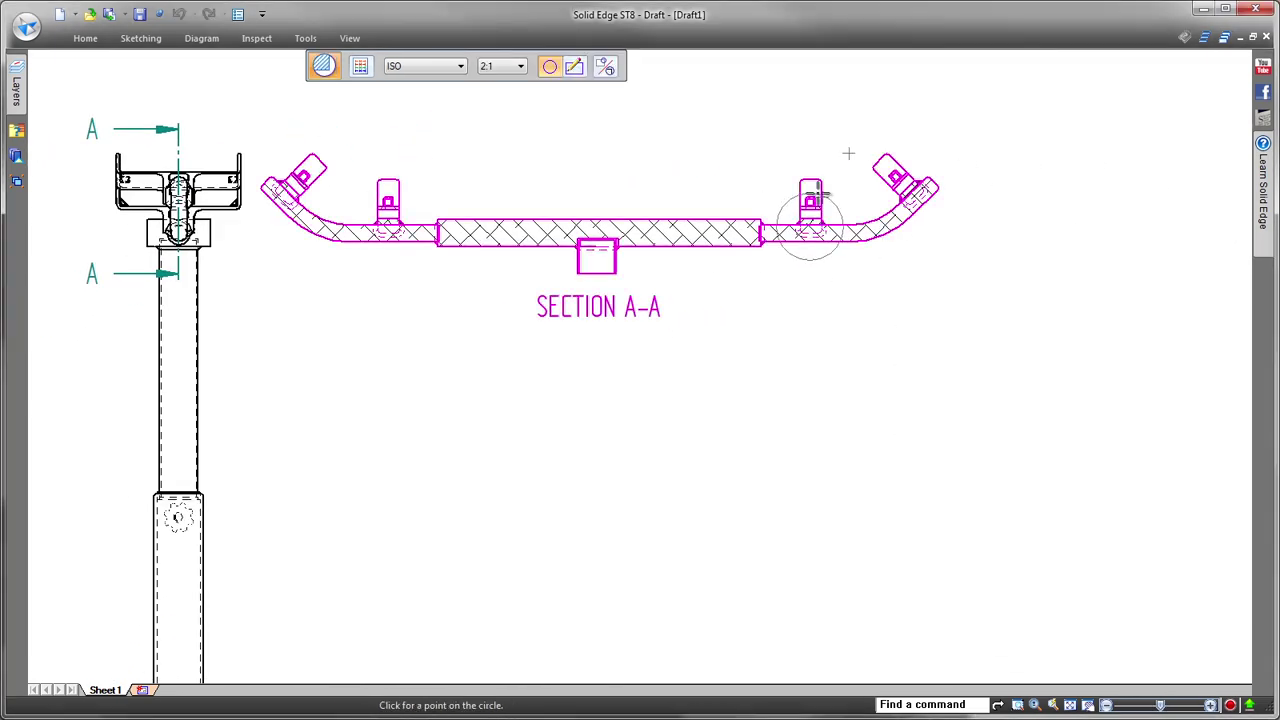
click(822, 194)
scroll(600, 465, up, 1)
click(598, 523)
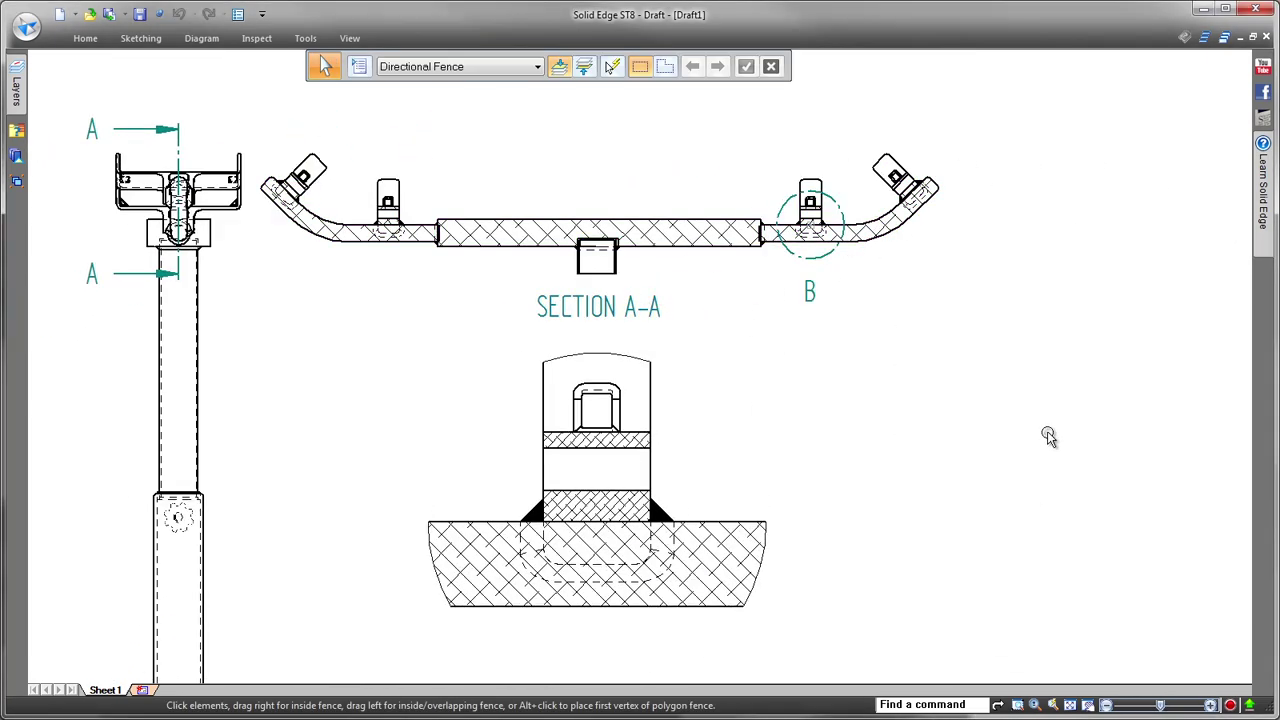
- Add model-derived weld symbols to the right fixture weld in the detail view and the post weld in Section A-A
click(85, 38)
click(790, 62)
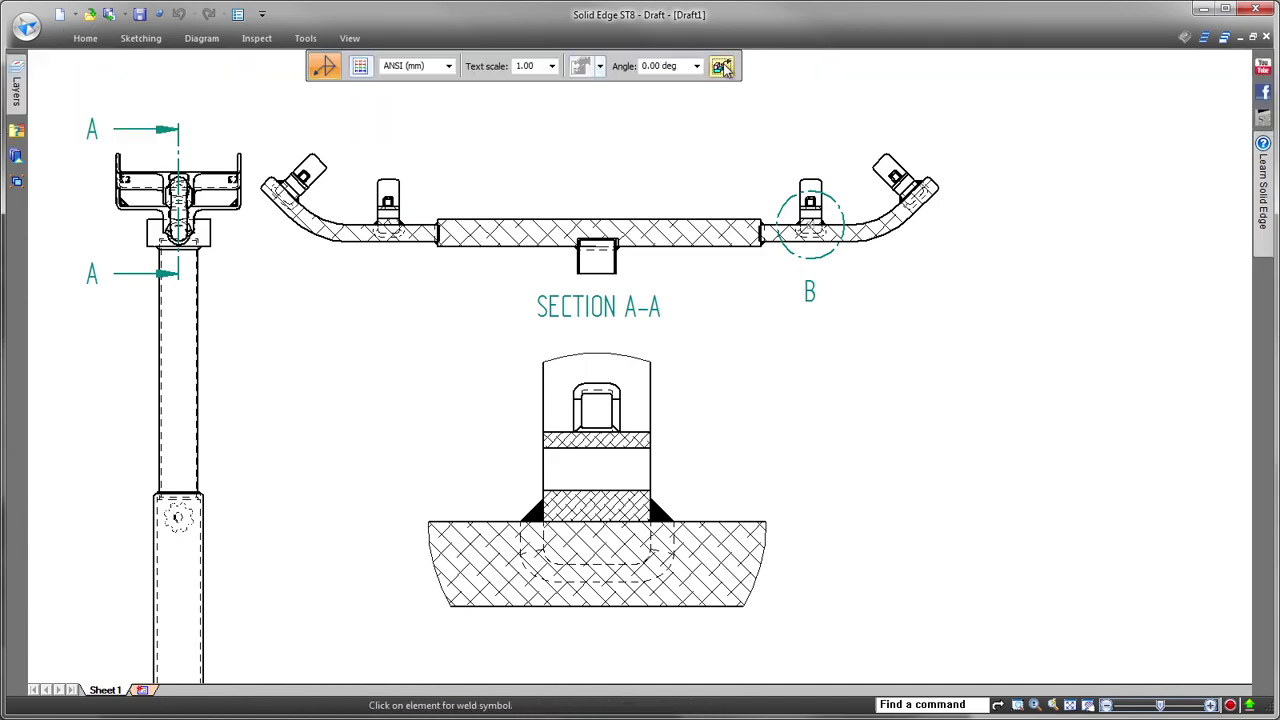
scroll(860, 371, up, 2)
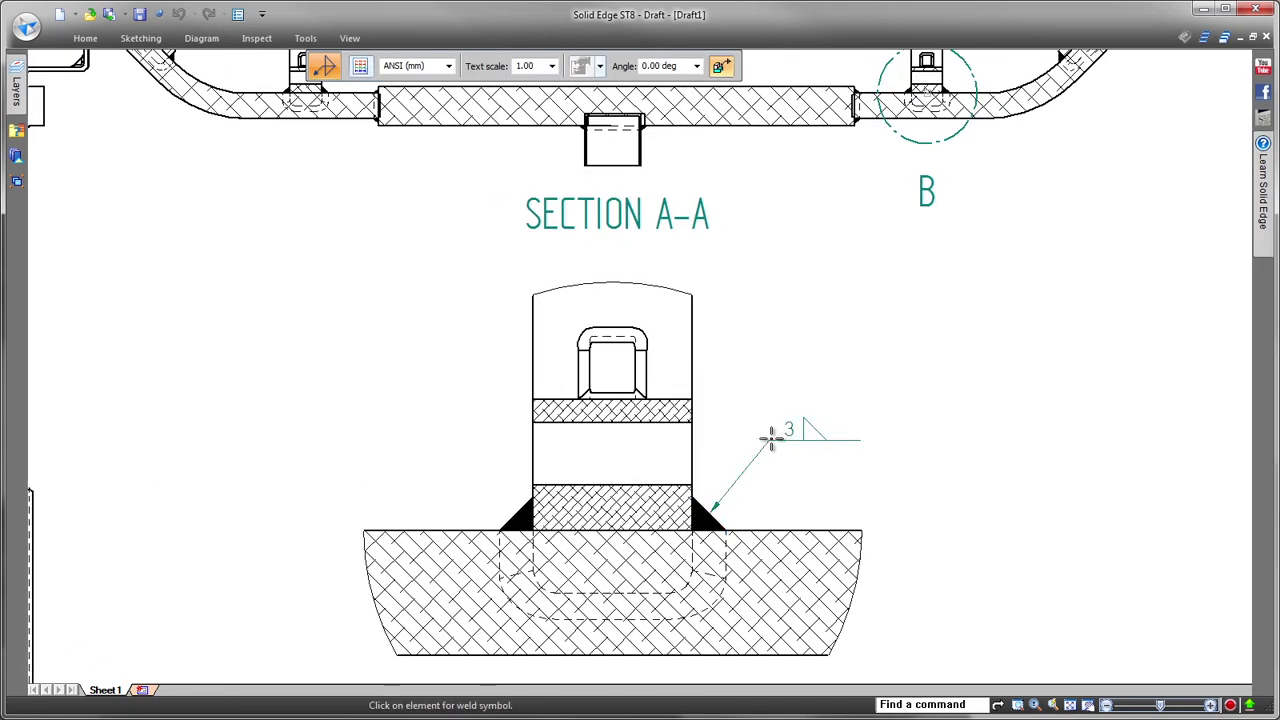
scroll(911, 314, up, 3)
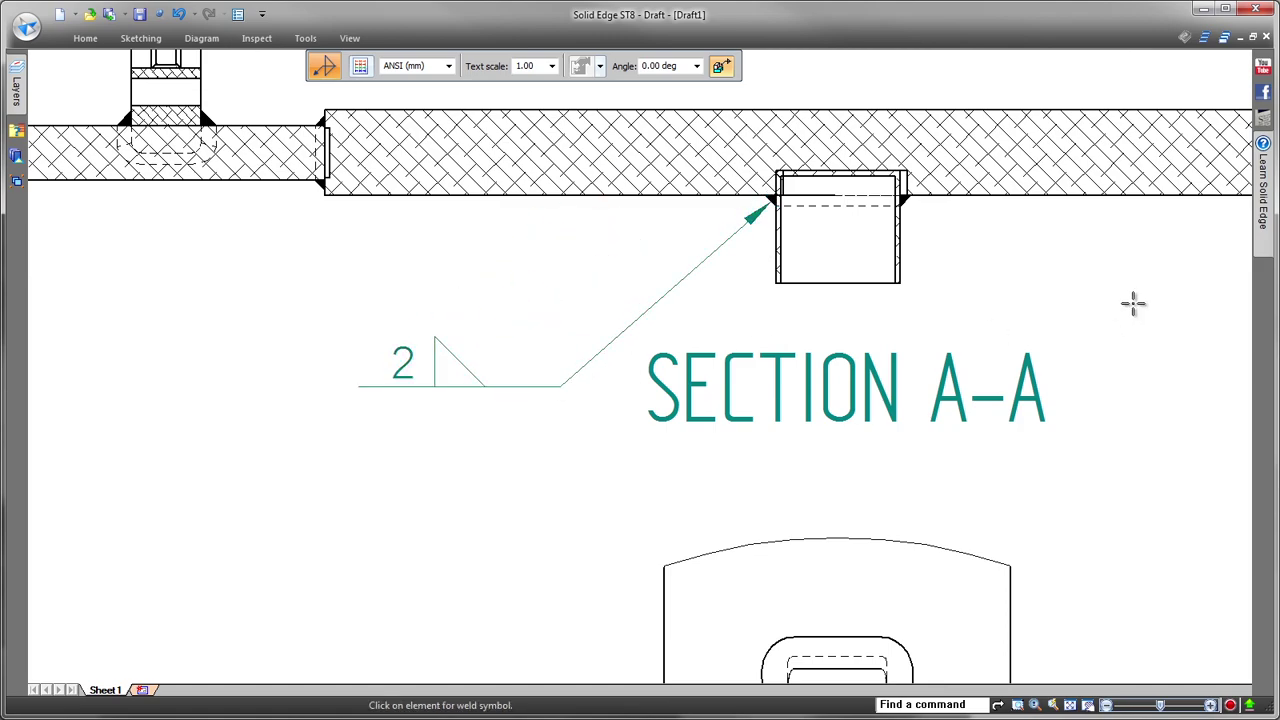
scroll(1034, 340, down, 5)
- Place a parts list with balloons for Section A-A using the Work Stand settings beside the detail, and move balloon 4 clear of the section caption
right_click(1027, 336)
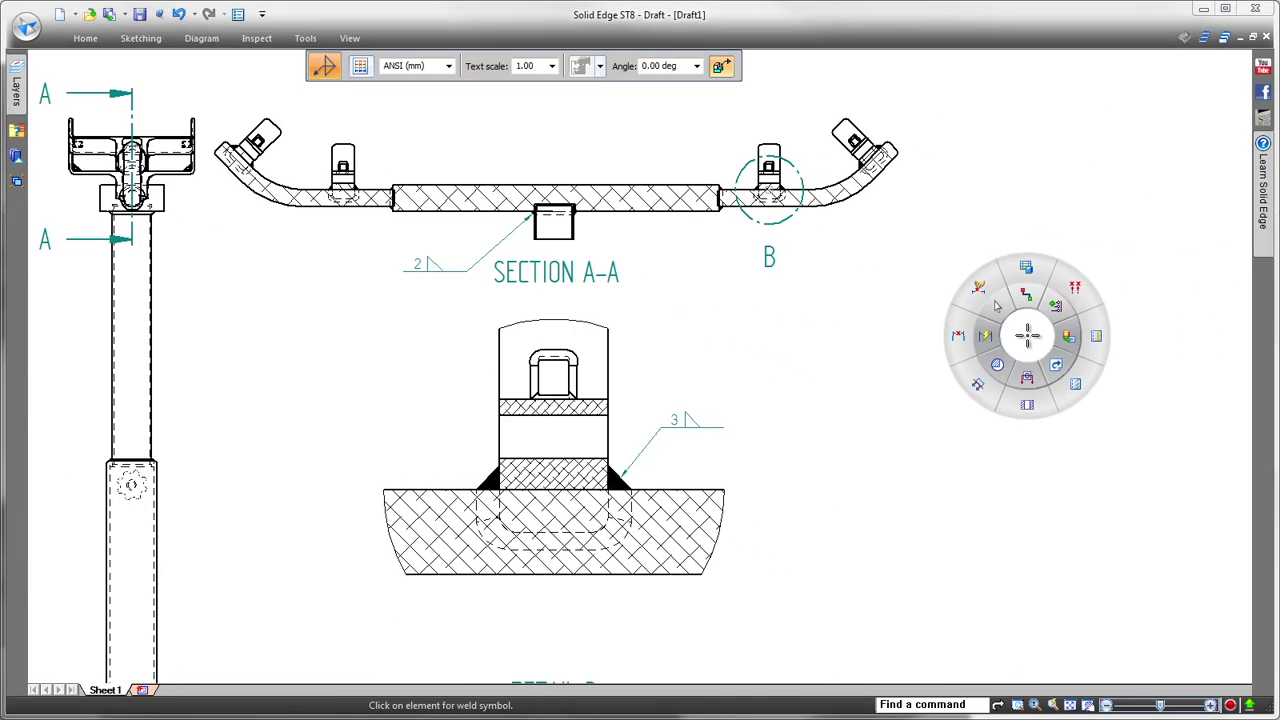
click(1027, 265)
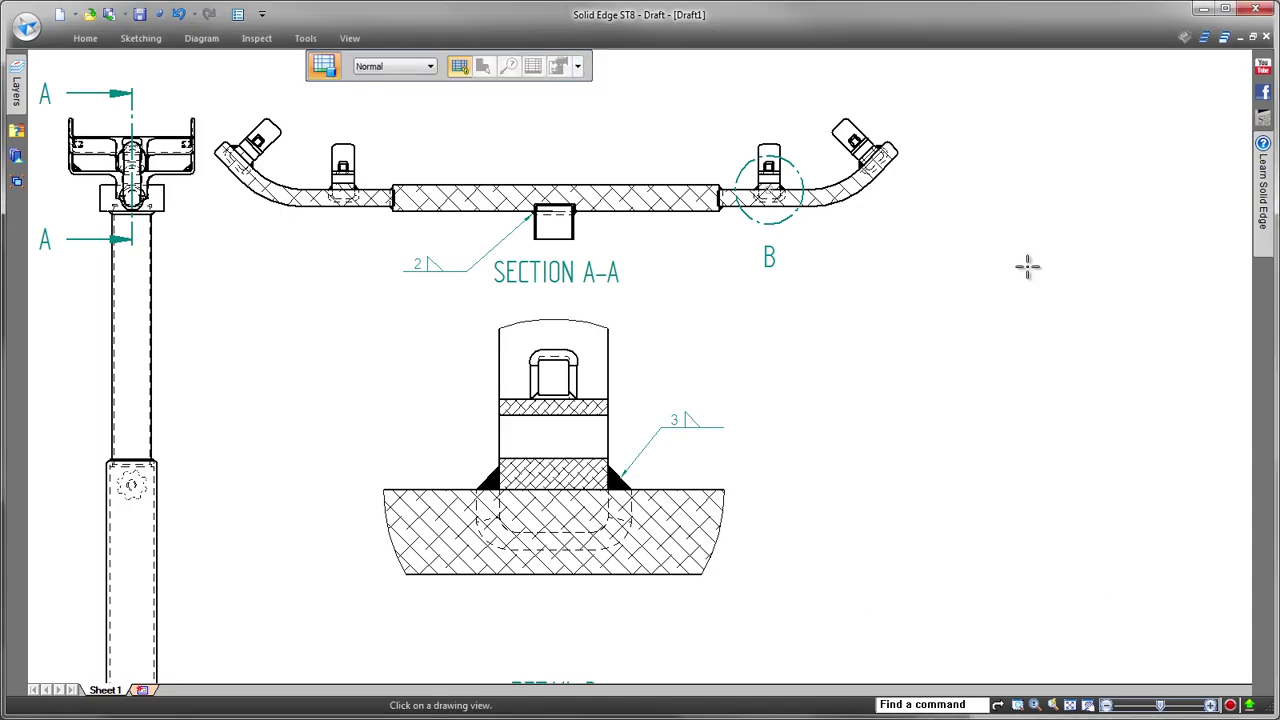
click(857, 201)
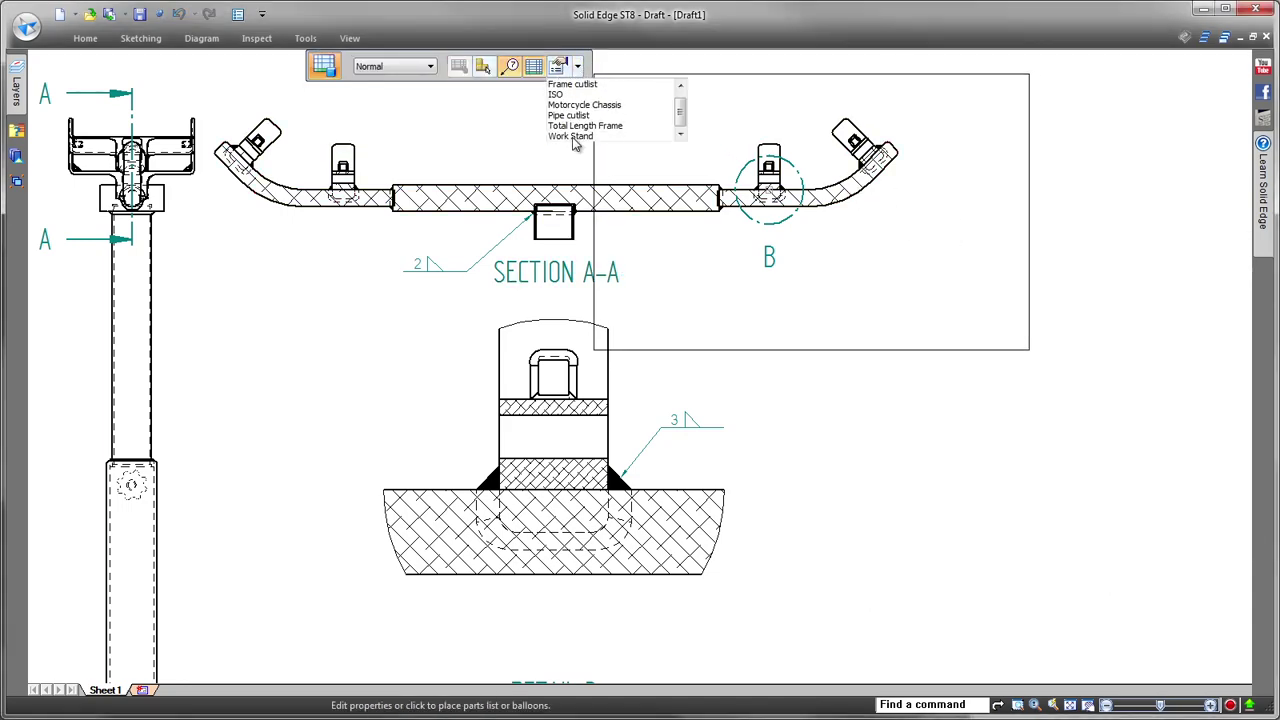
click(571, 136)
middle_drag(796, 326, 526, 286)
scroll(538, 300, down, 2)
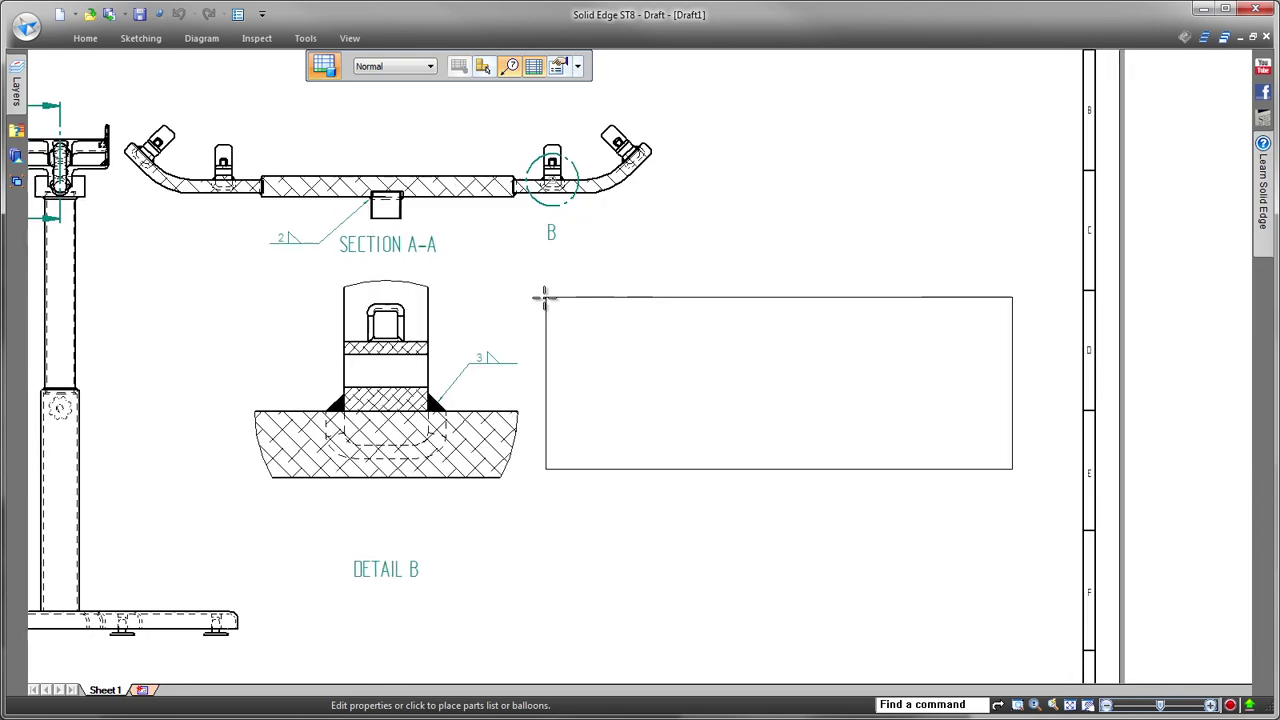
click(556, 266)
scroll(914, 129, up, 2)
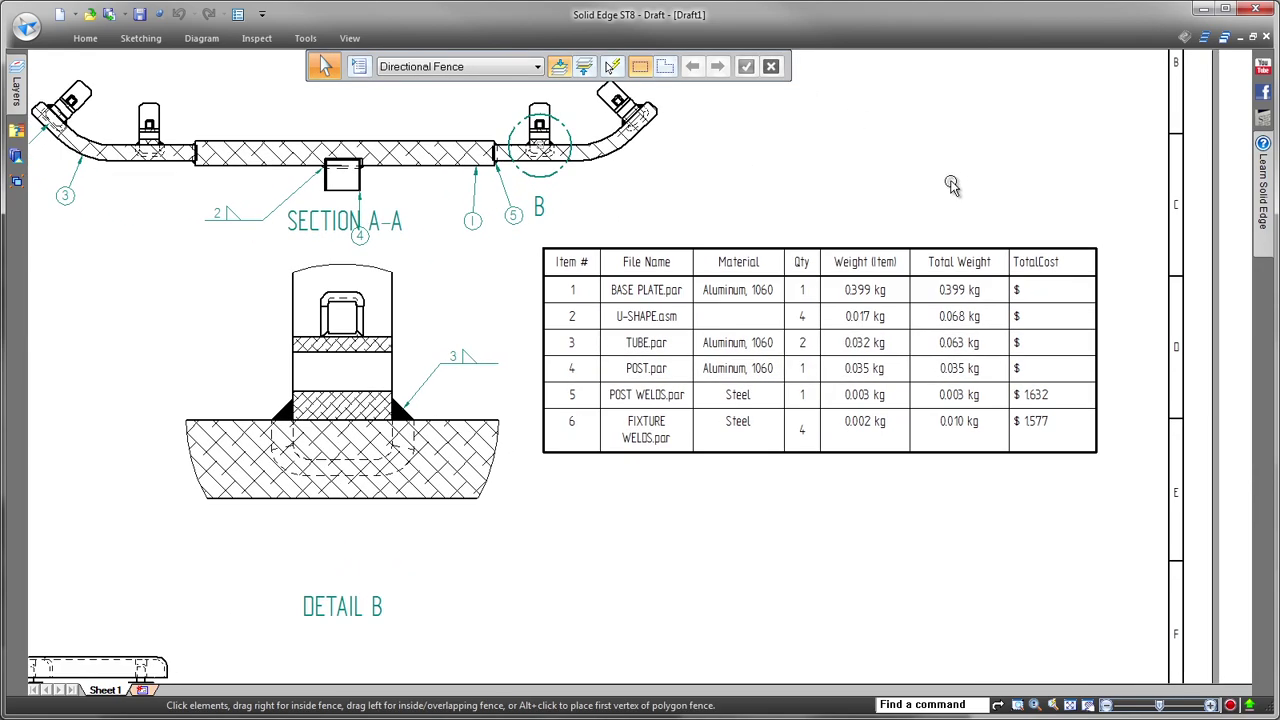
drag(360, 238, 405, 199)
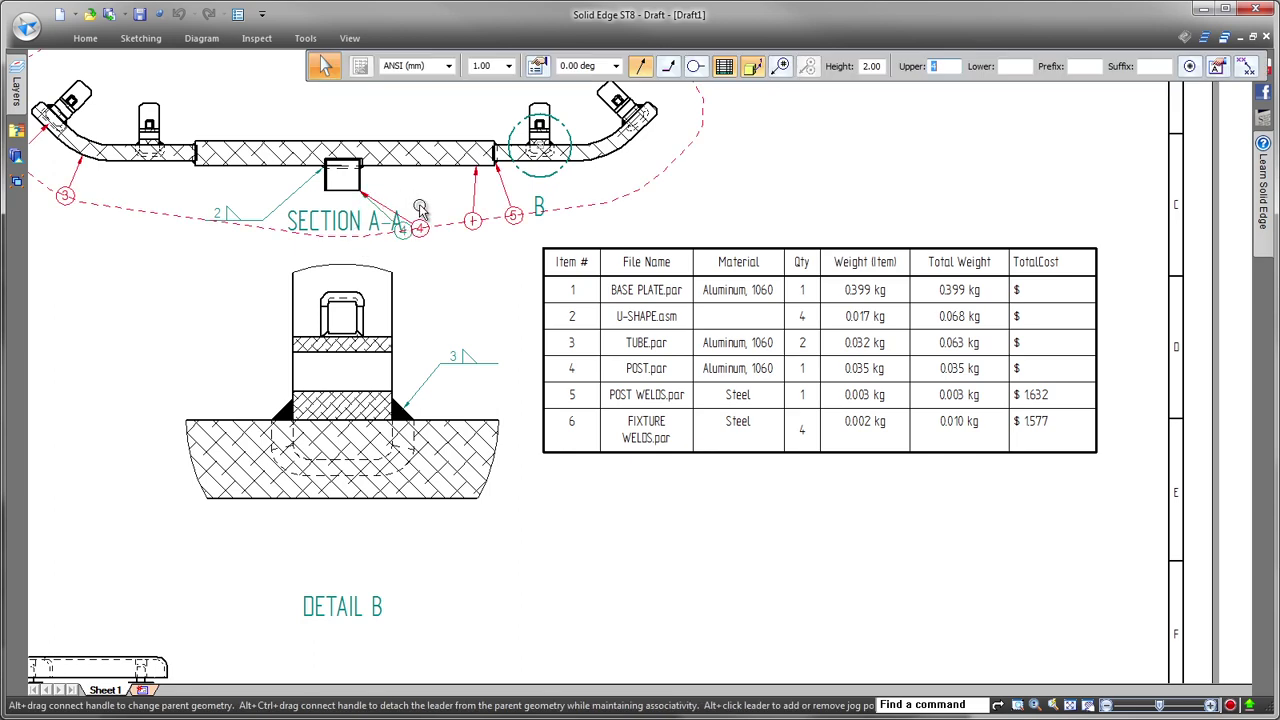
key(Escape)
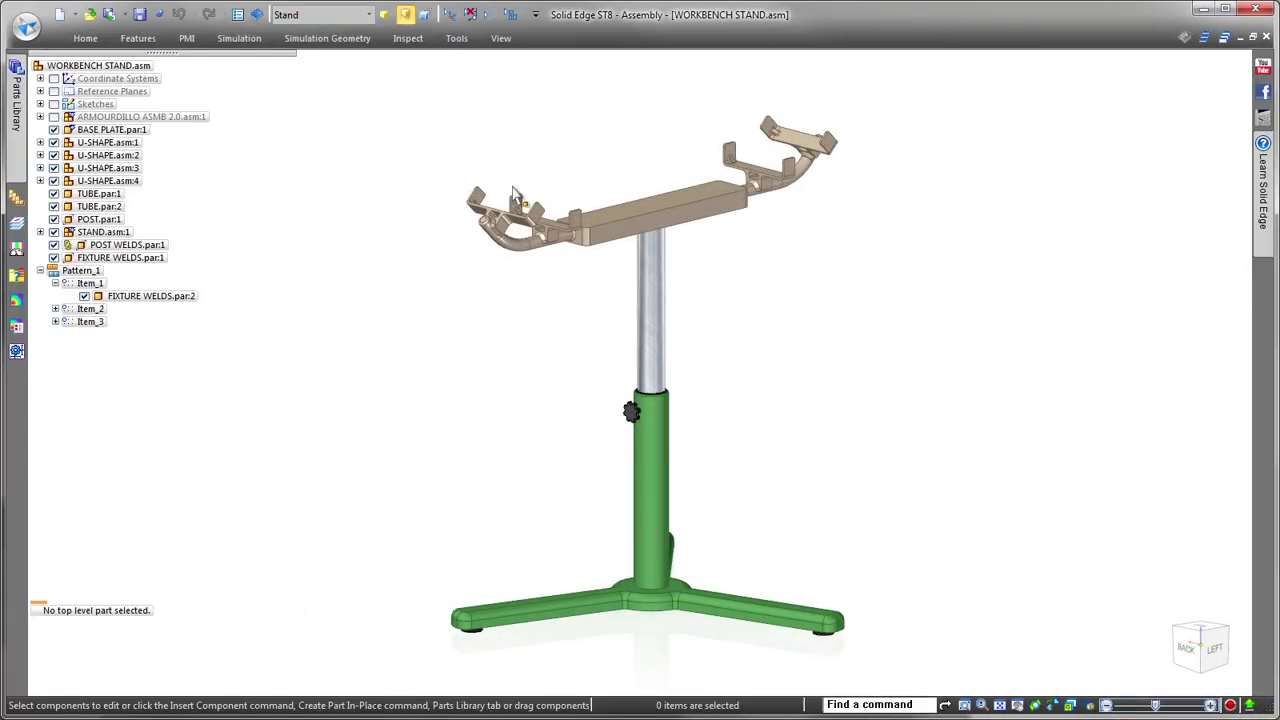
- Switch to the workbench stand assembly and open the POST WELDS part for in-place editing
click(132, 250)
click(344, 250)
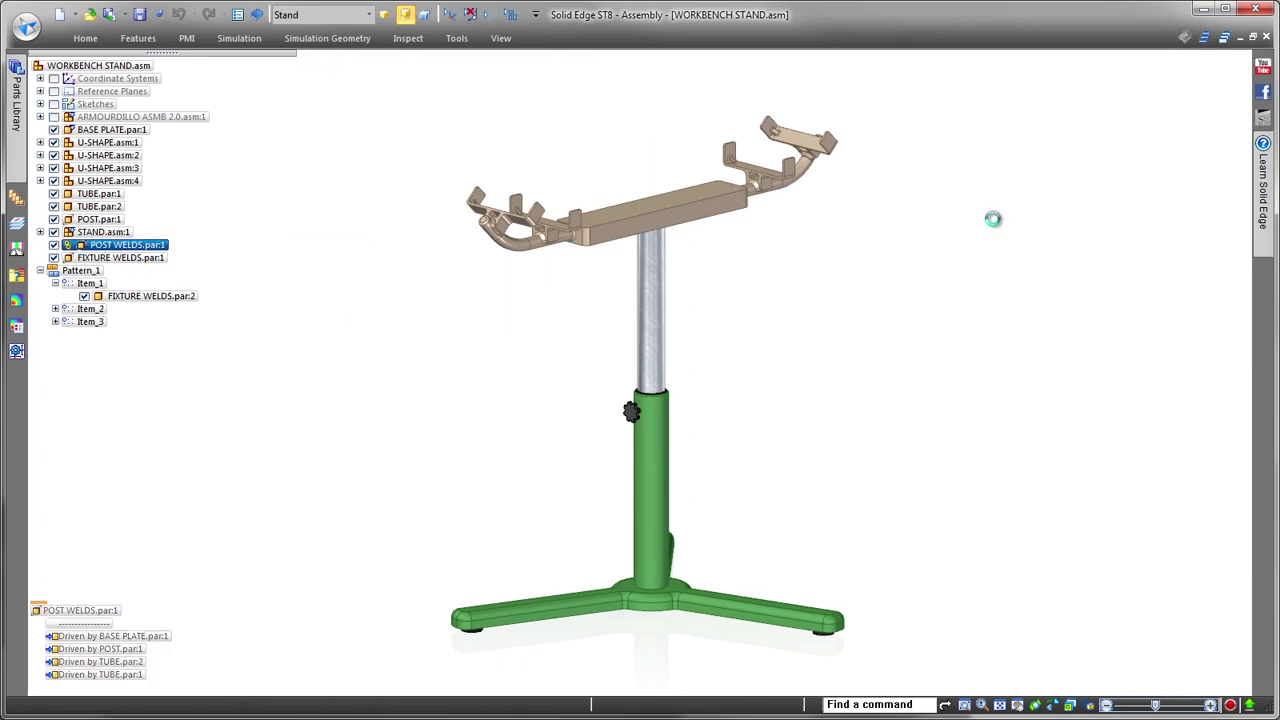
middle_drag(1004, 218, 1051, 200)
scroll(977, 131, up, 5)
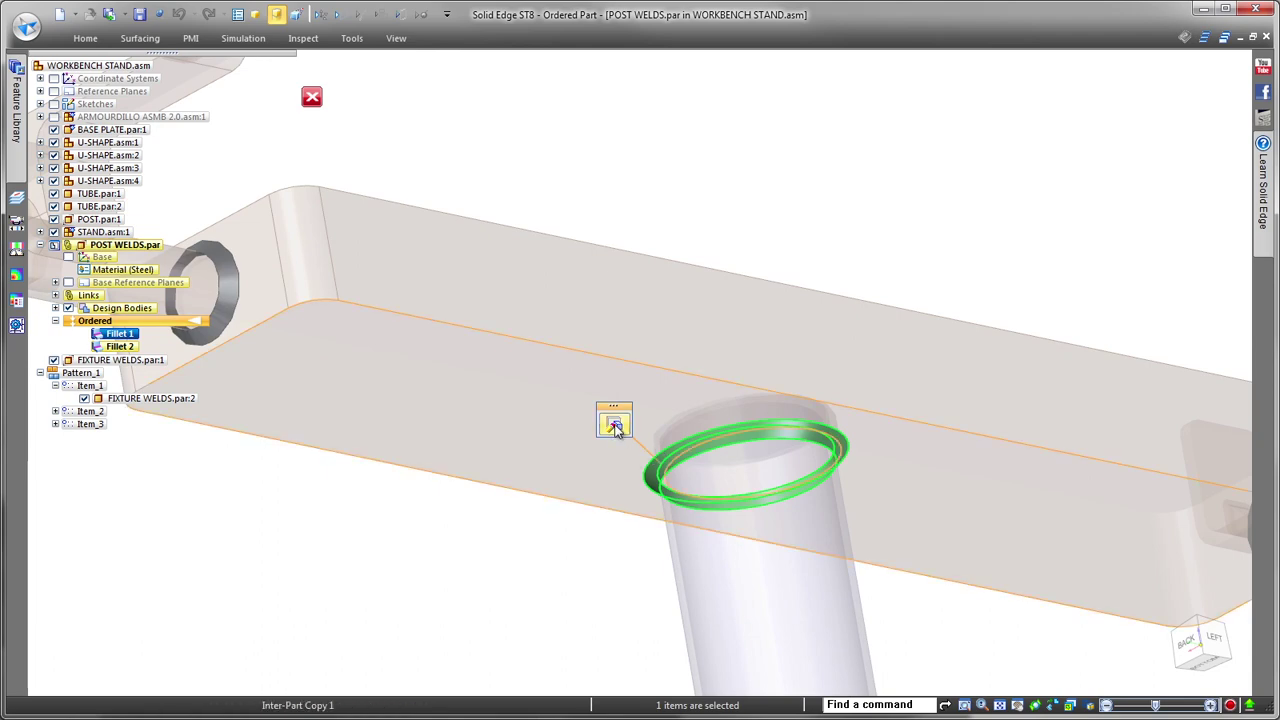
- Set the base thickness of the fillet weld between the post and the base plate to 6 mm
click(614, 425)
click(362, 68)
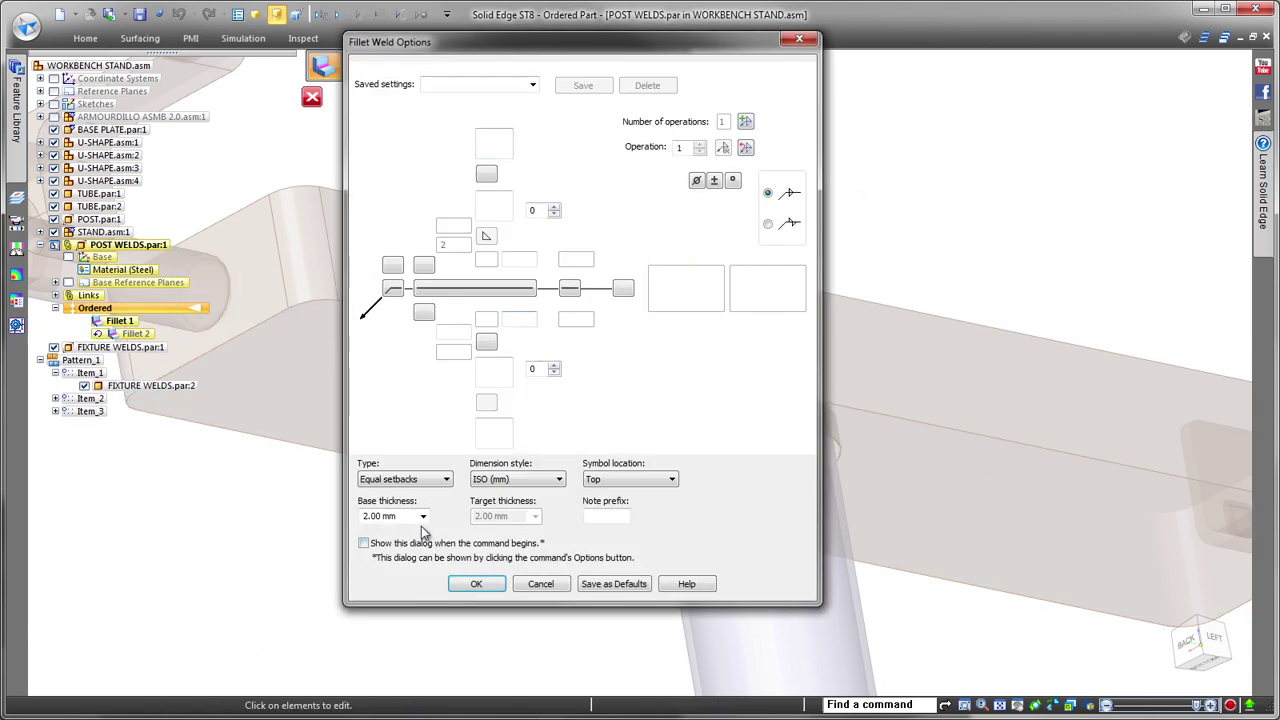
click(476, 584)
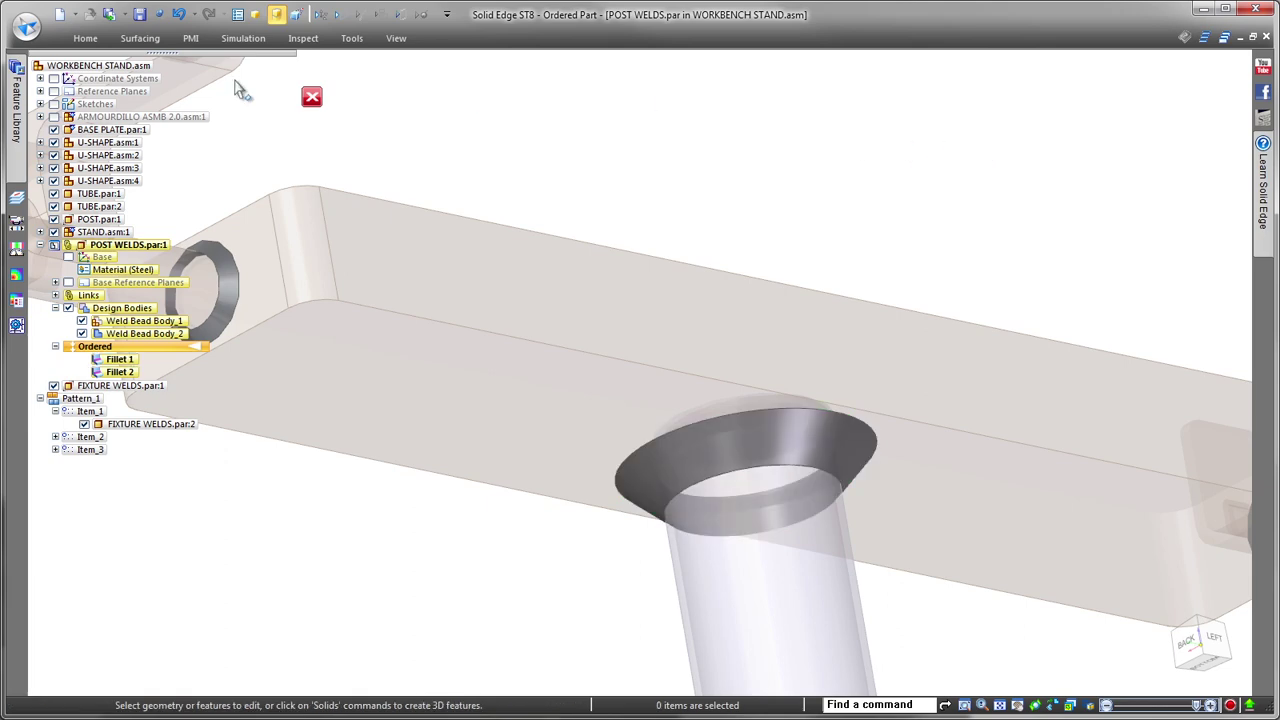
- Save the POST WELDS part and close it to return to the assembly
click(140, 14)
key(ctrl+shift+a)
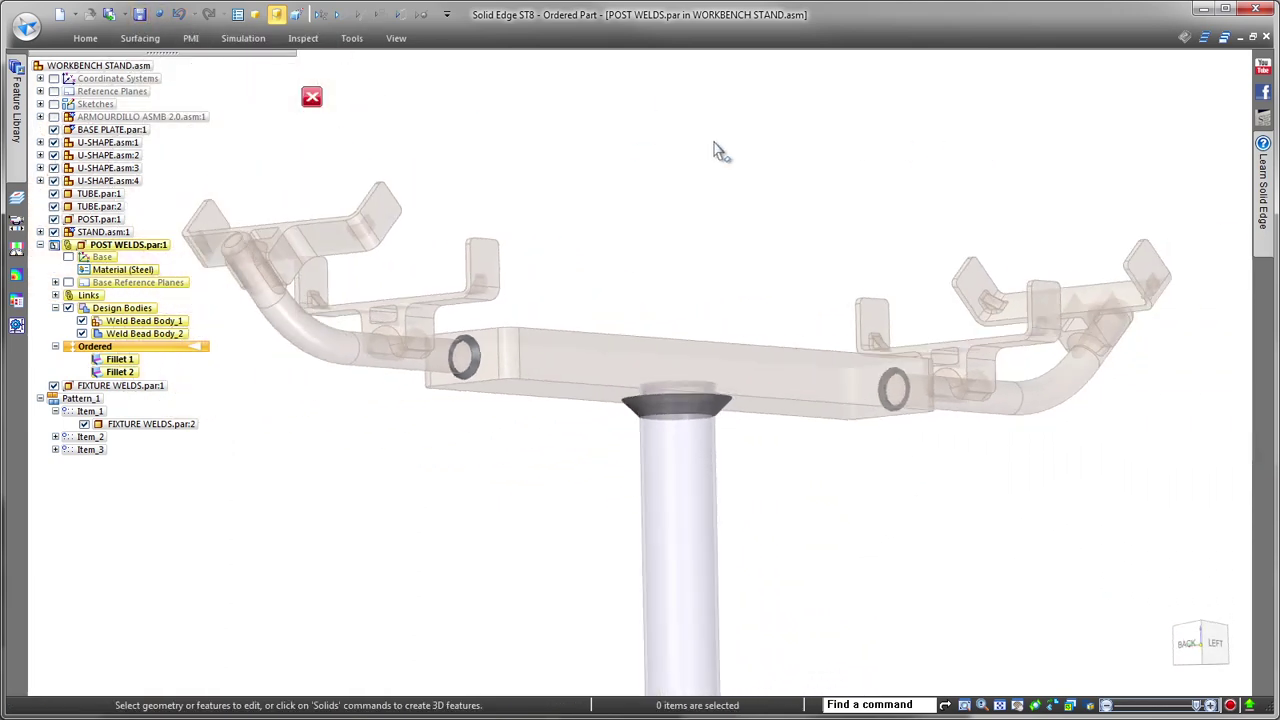
click(312, 100)
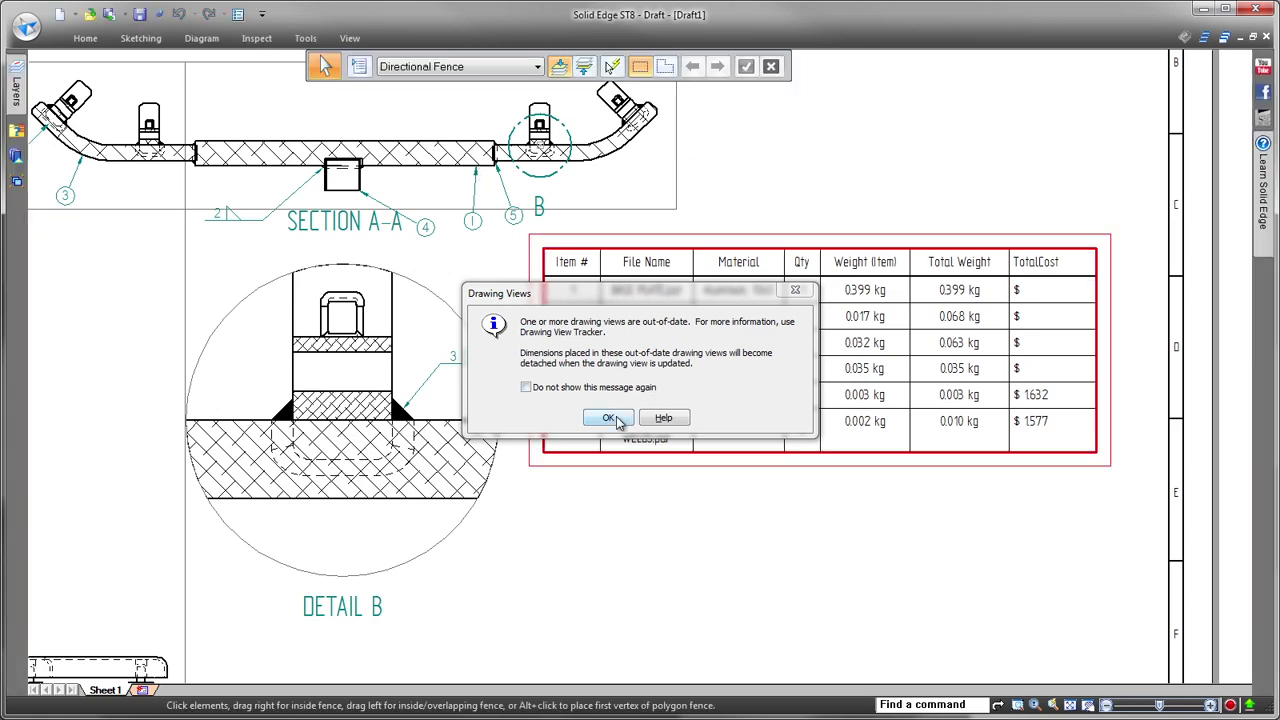
- Return to the drawing, update its out-of-date views and parts list, and dismiss the Dimension Tracker report
click(612, 418)
click(85, 38)
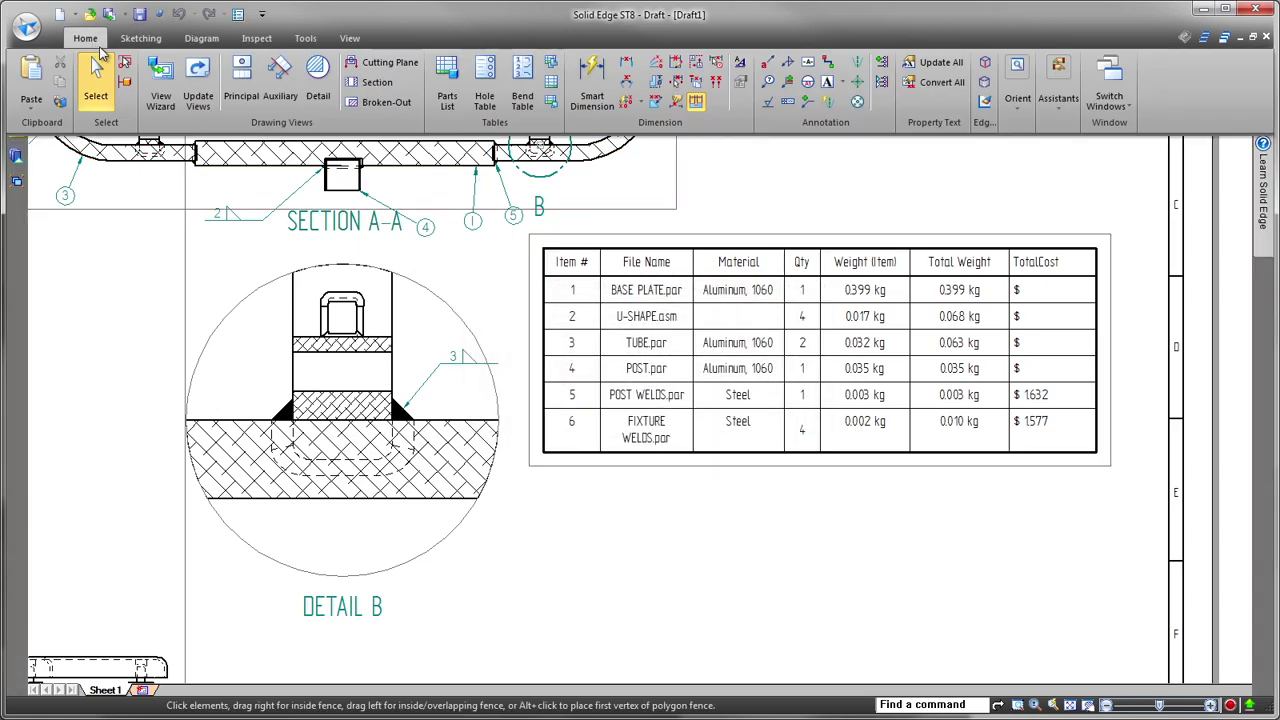
click(198, 88)
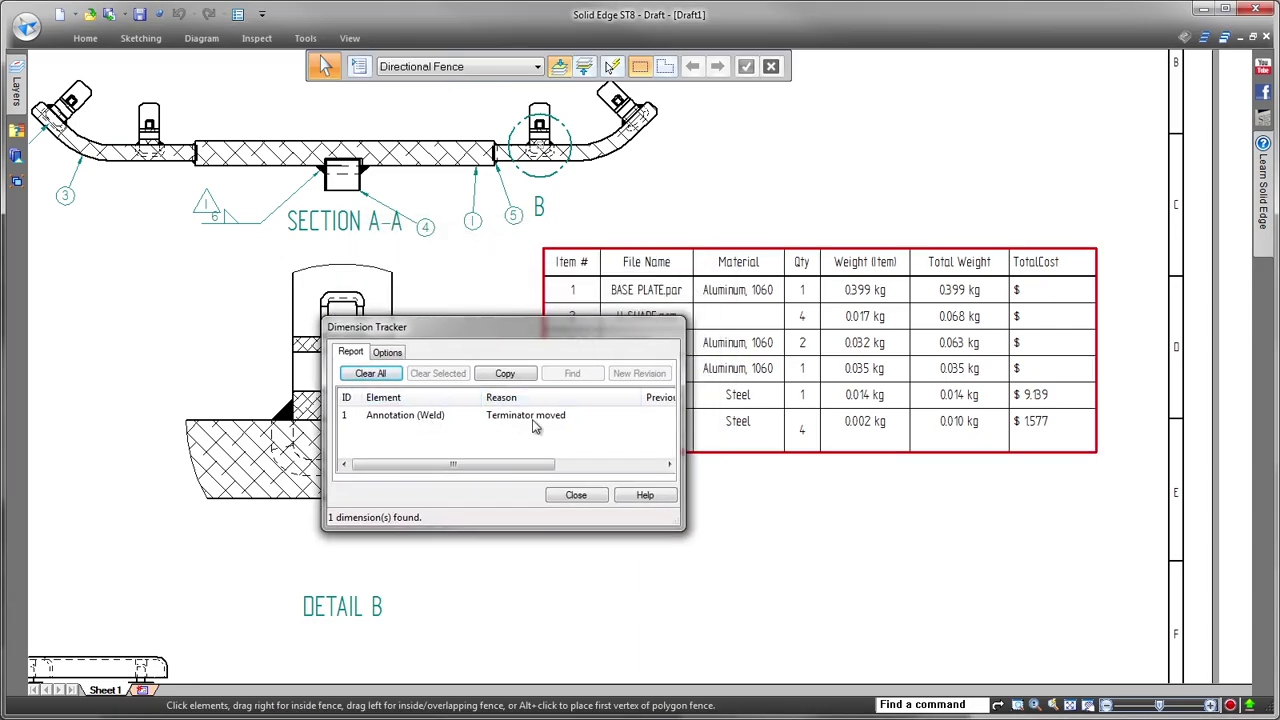
click(573, 497)
scroll(946, 169, up, 3)
scroll(974, 146, down, 2)
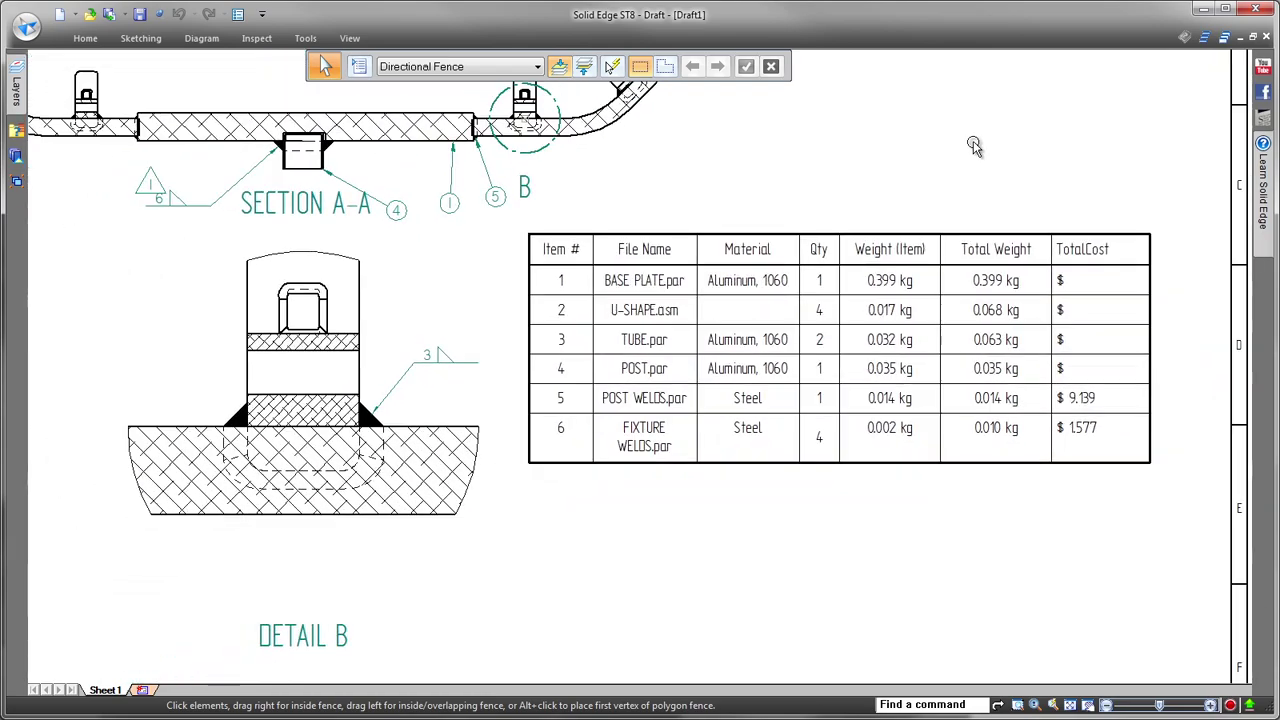
scroll(974, 146, down, 4)
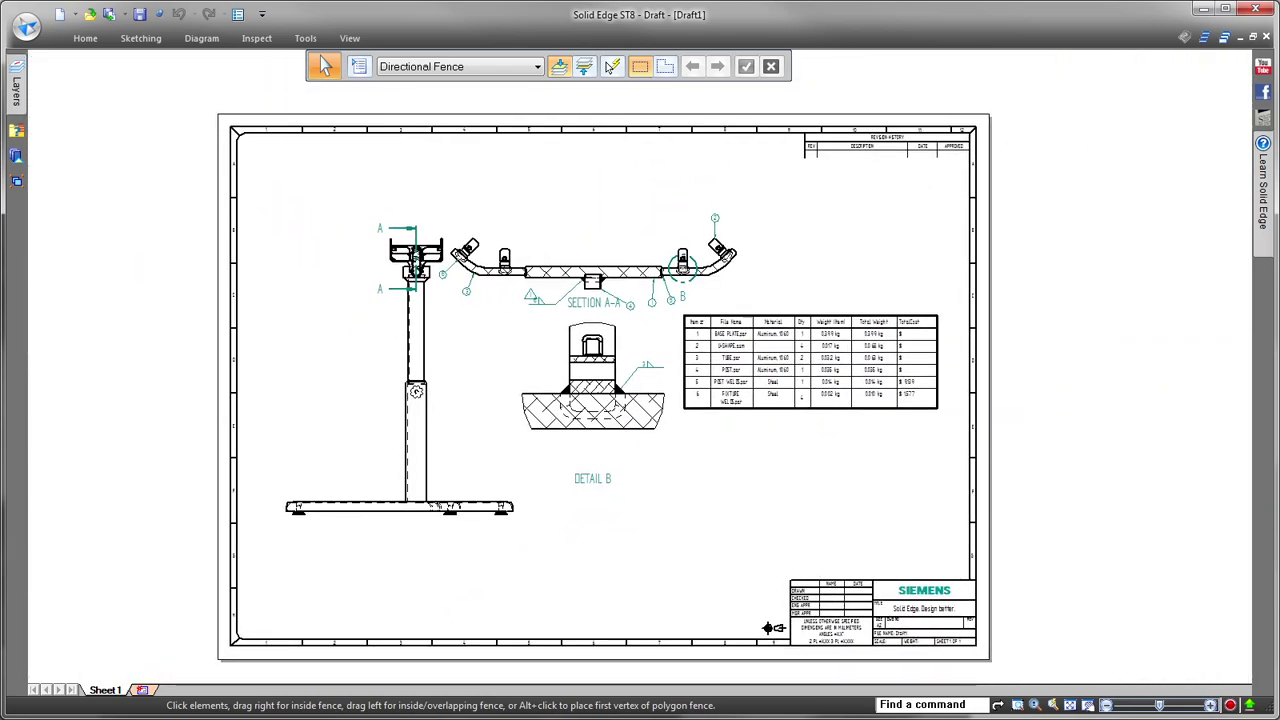